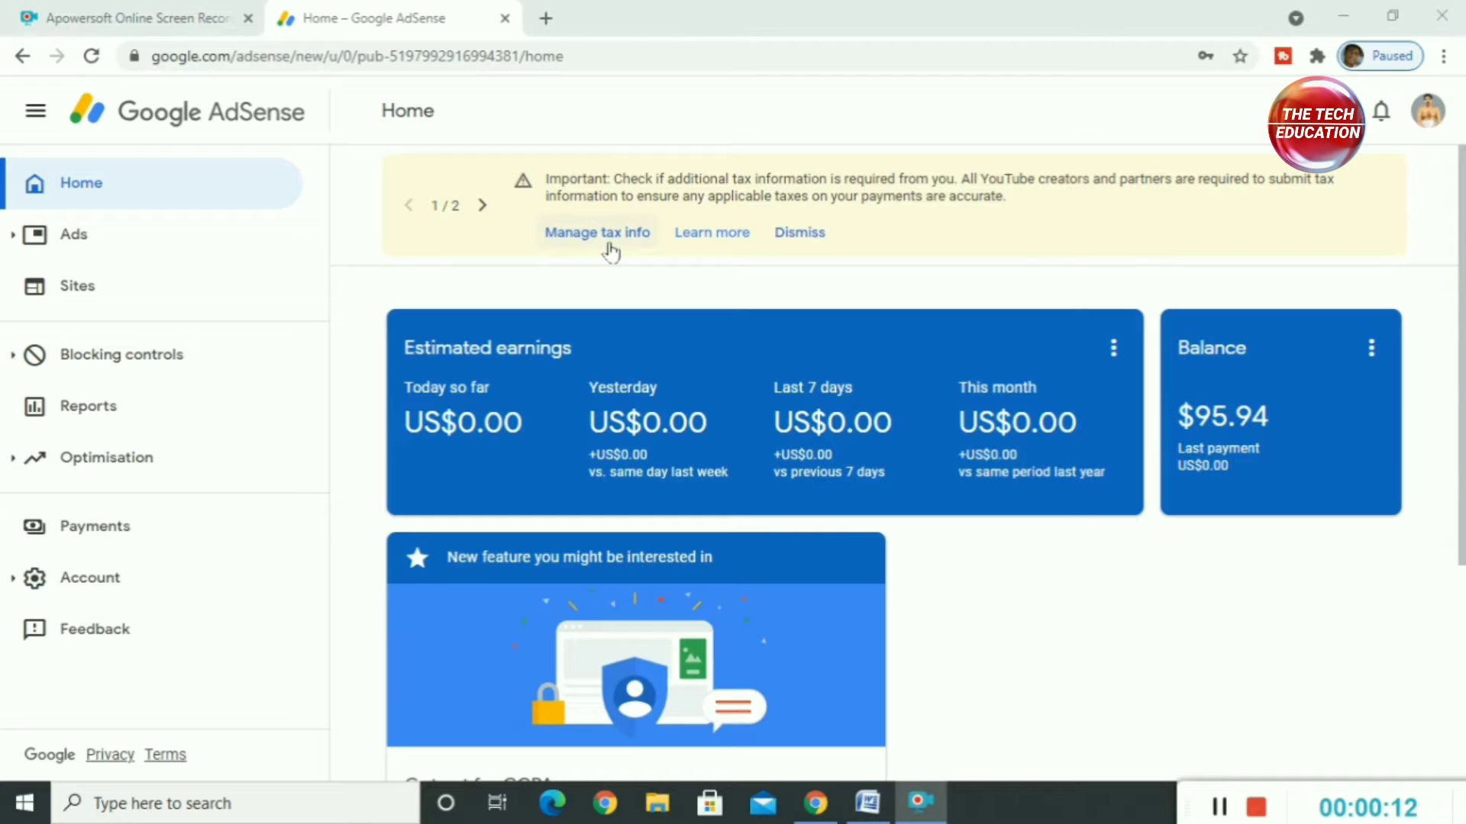
Step: Start adding United States tax info to the payments profile and set the account type to Individual
{"action": "left_click", "coordinate": [612, 241]}
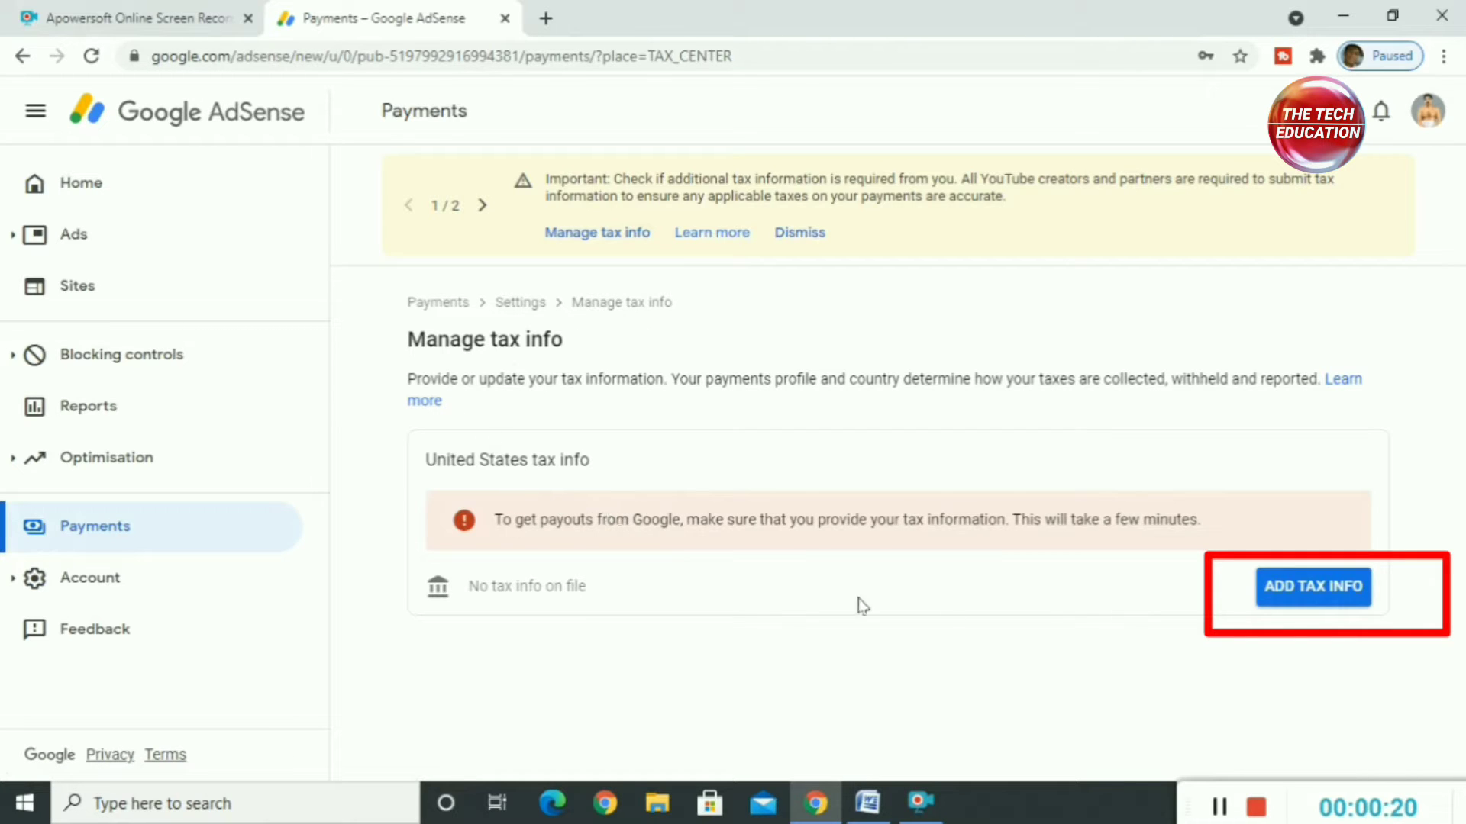
{"action": "left_click", "coordinate": [1324, 607]}
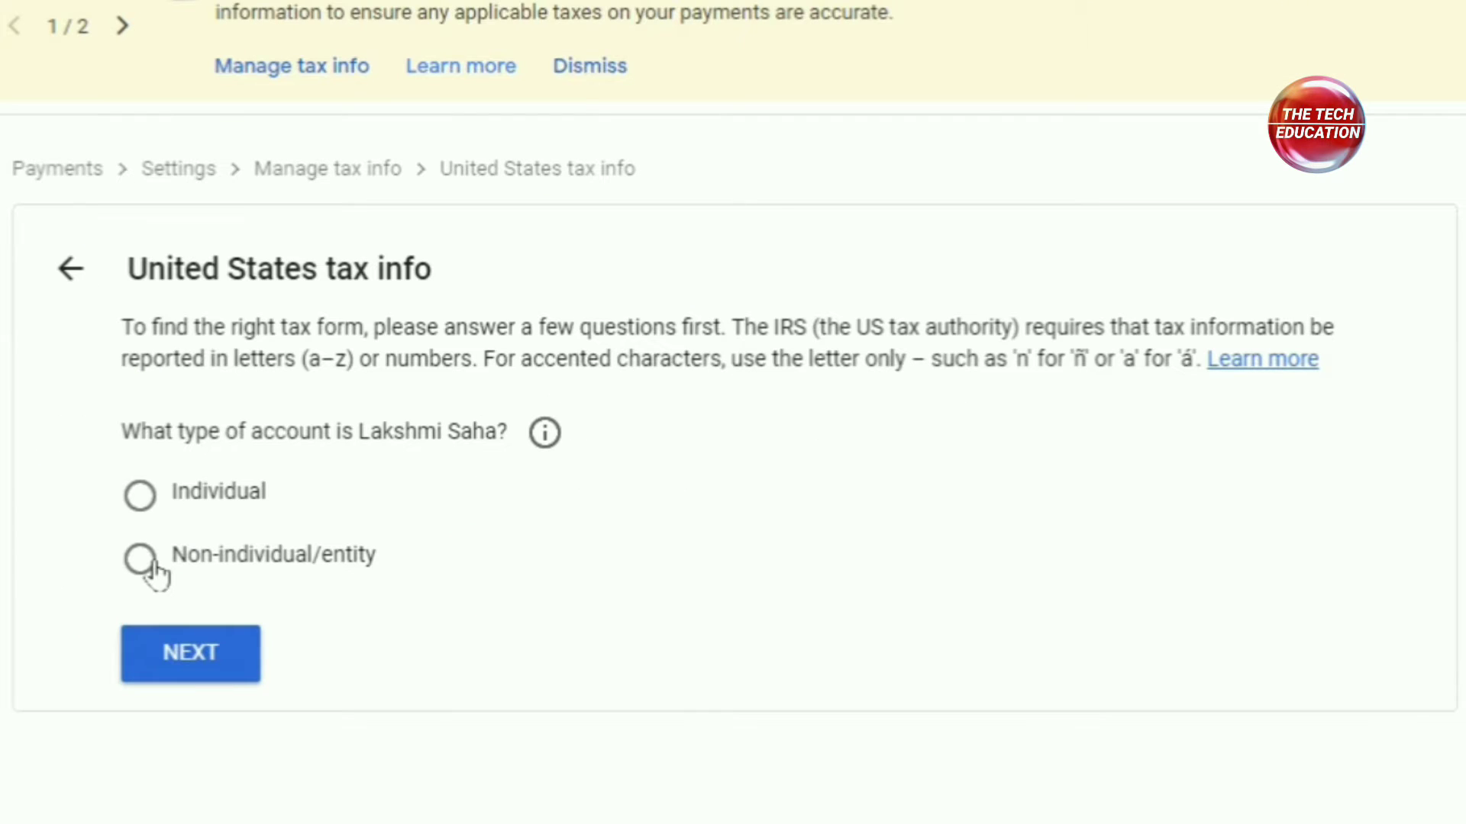
{"action": "left_click", "coordinate": [144, 507]}
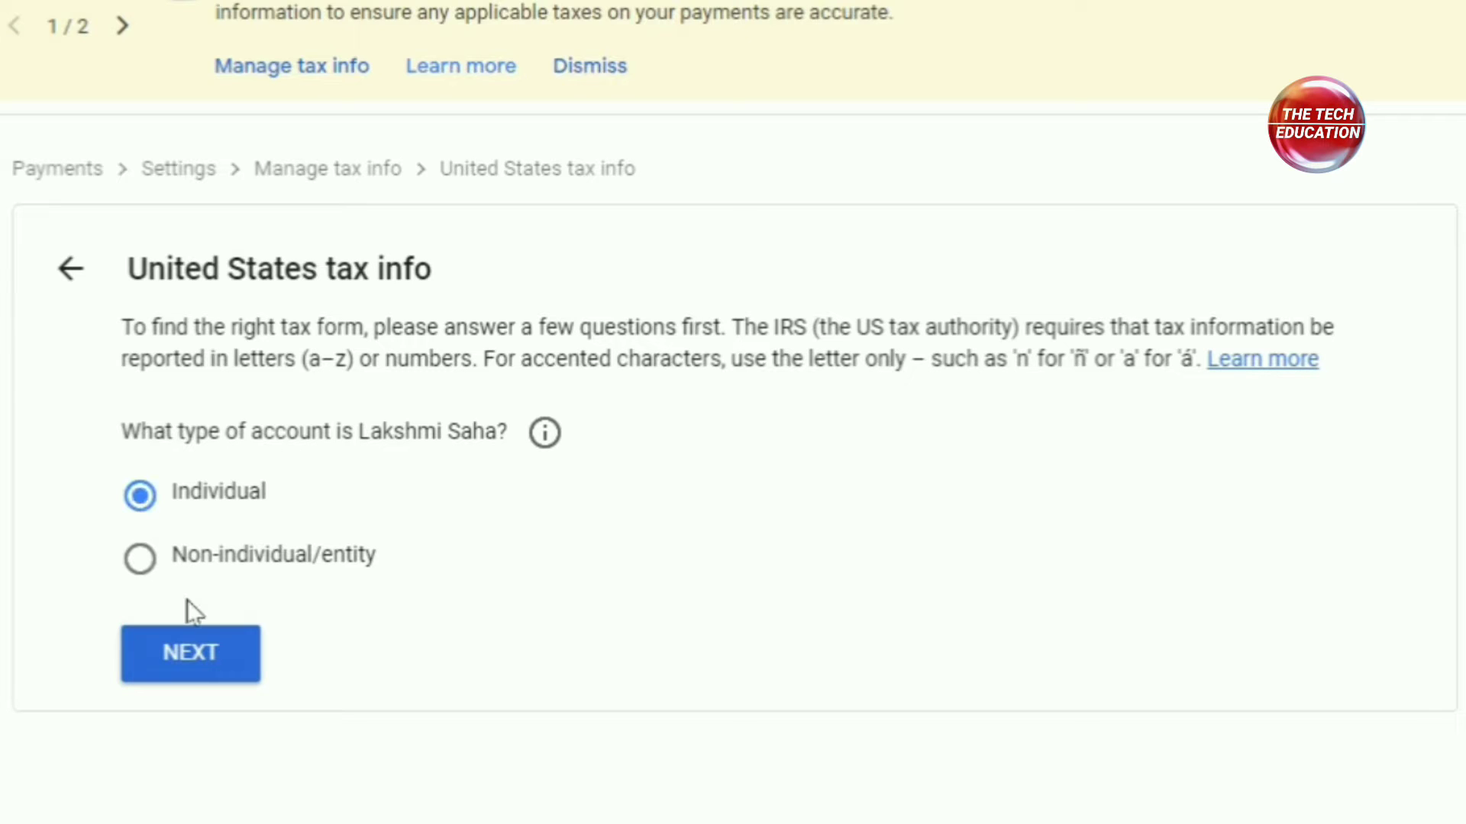
{"action": "left_click", "coordinate": [200, 676]}
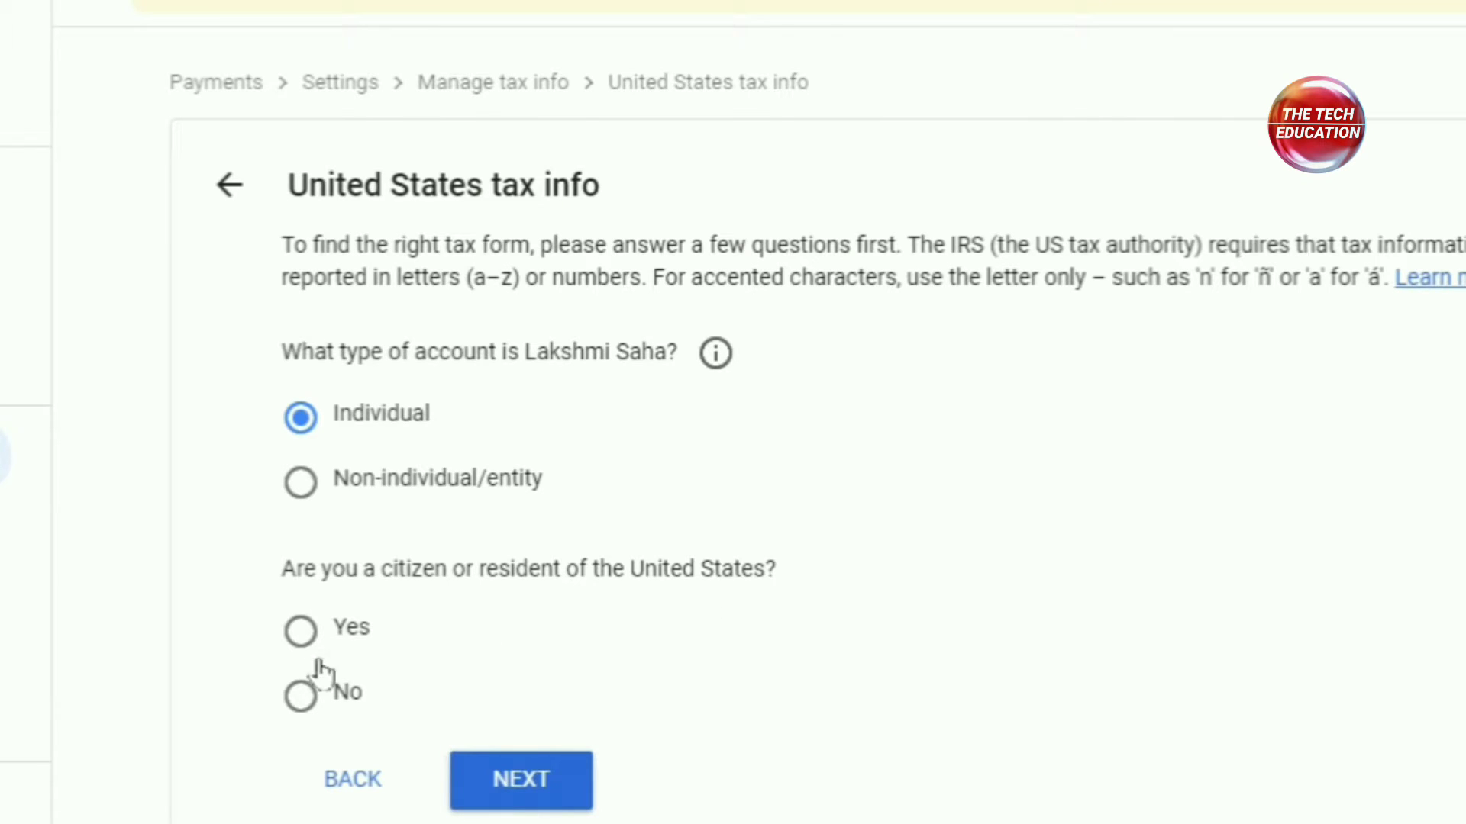
Step: Answer No to being a US citizen or resident and start the W-8BEN tax form
{"action": "left_click", "coordinate": [309, 702]}
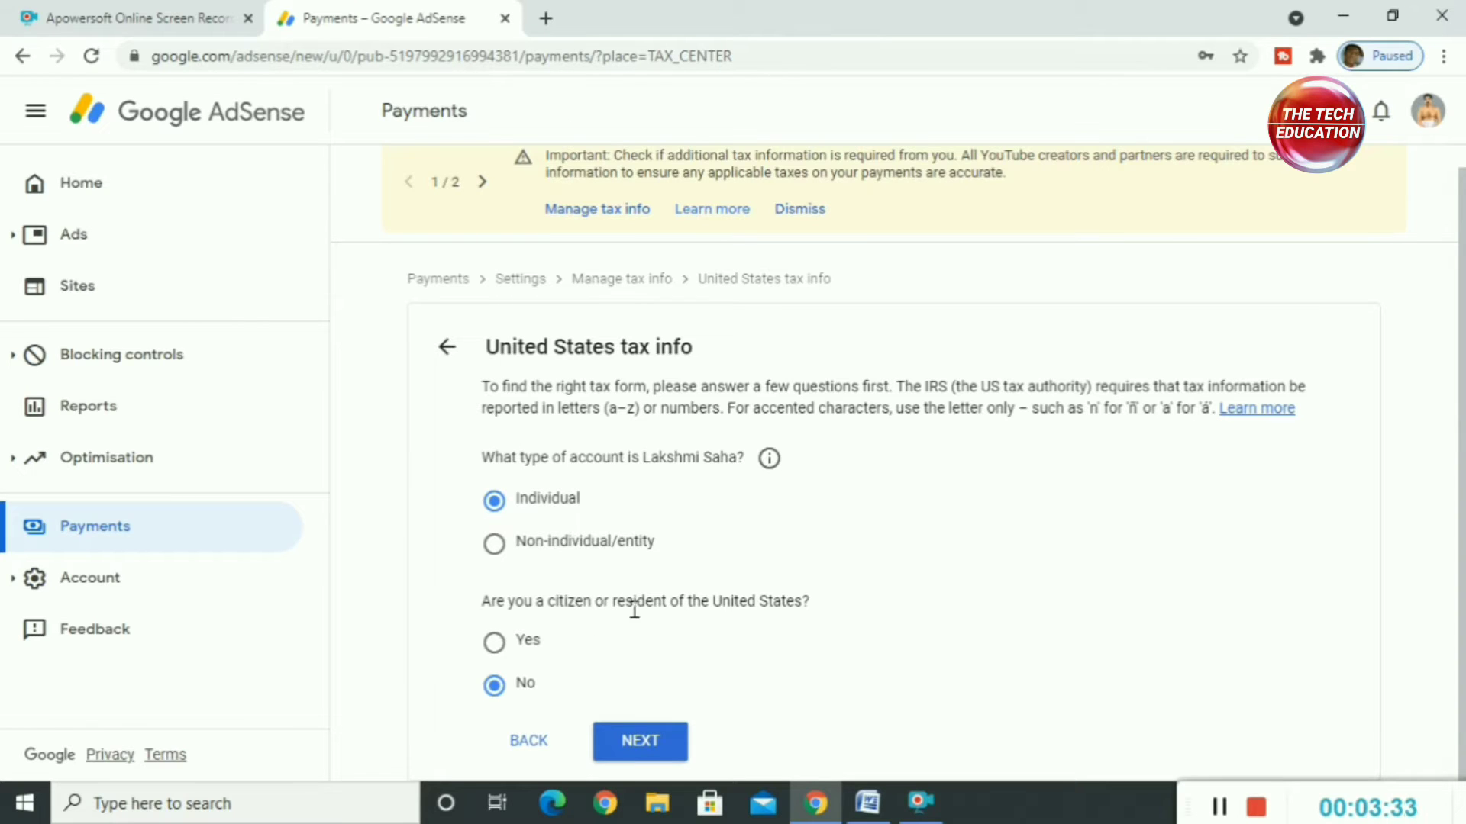
{"action": "left_click", "coordinate": [664, 750]}
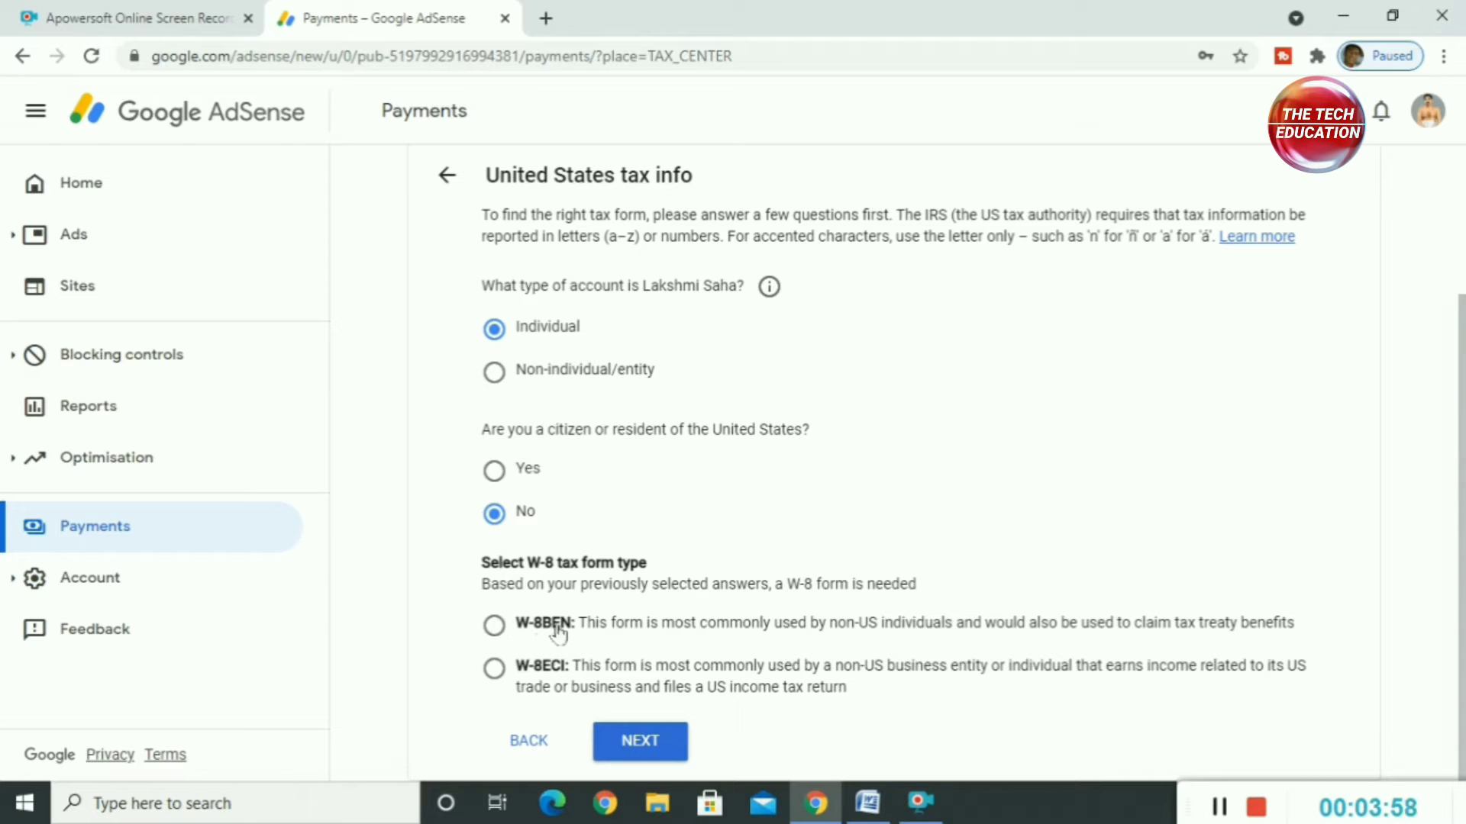
{"action": "left_click", "coordinate": [494, 625]}
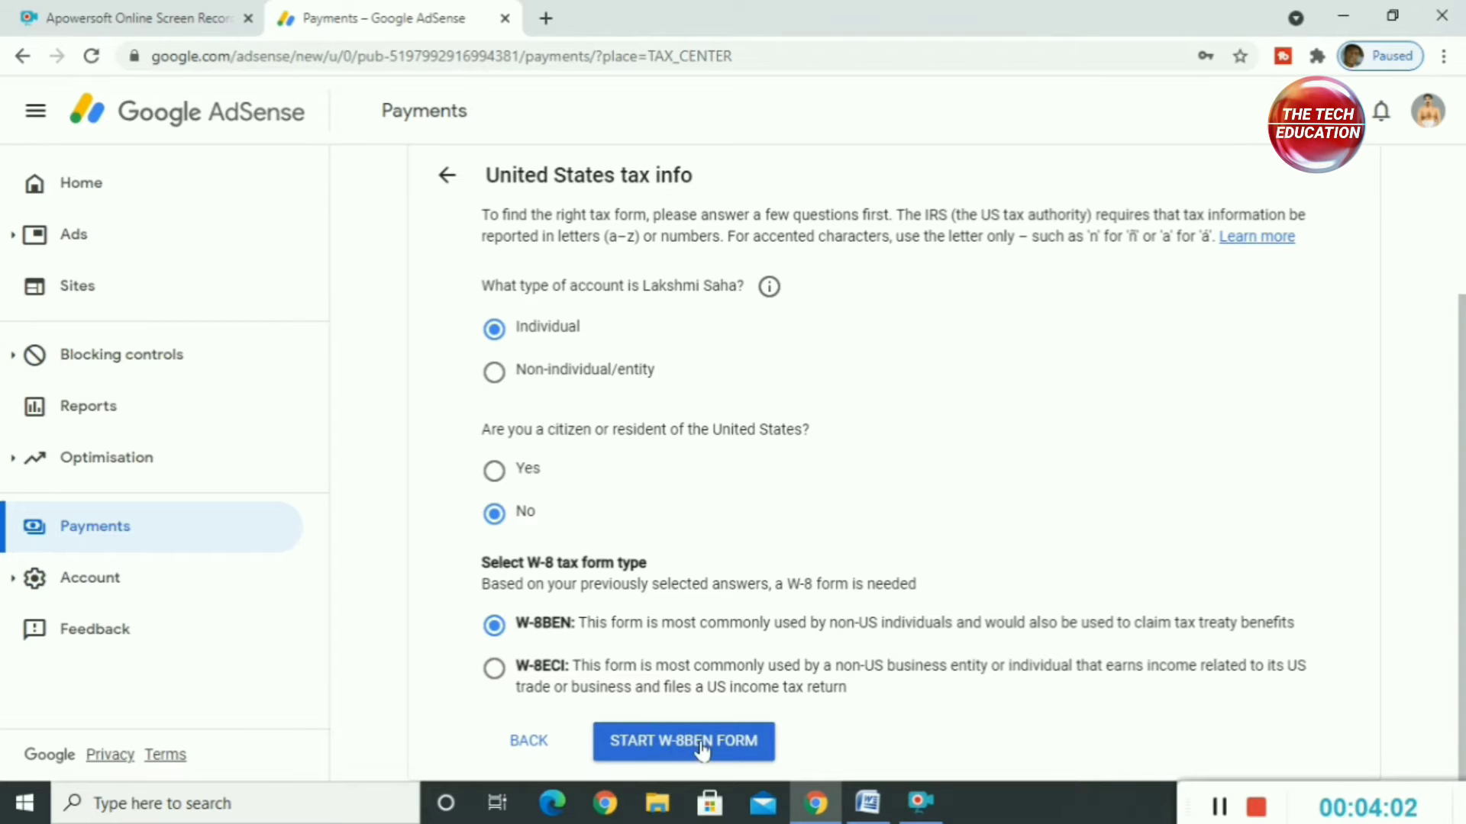
{"action": "left_click", "coordinate": [690, 744]}
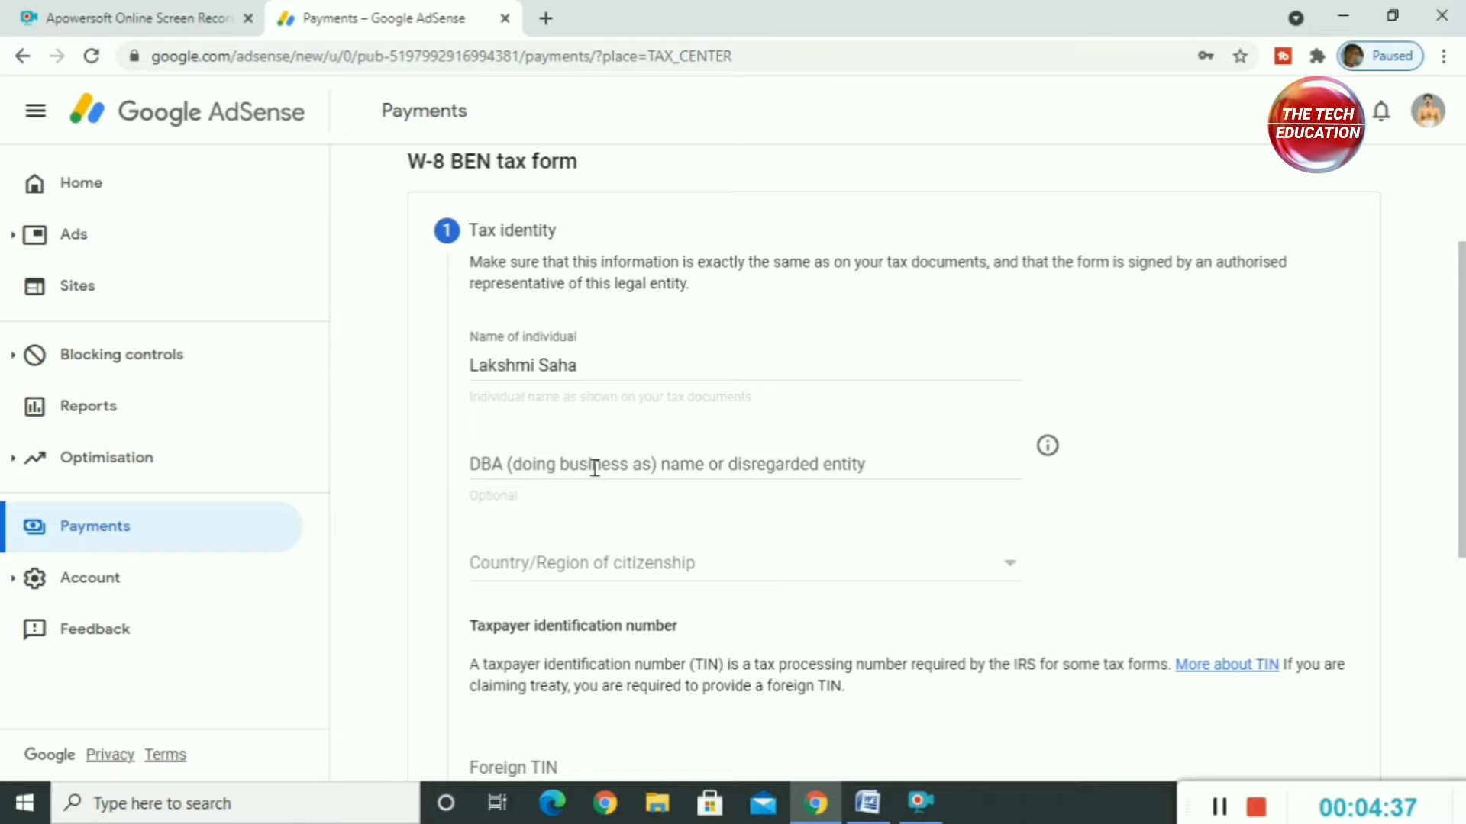
Step: Set the country/region of citizenship to India in the form's Tax identity section
{"action": "scroll", "coordinate": [572, 534], "scroll_direction": "down", "scroll_amount": 3}
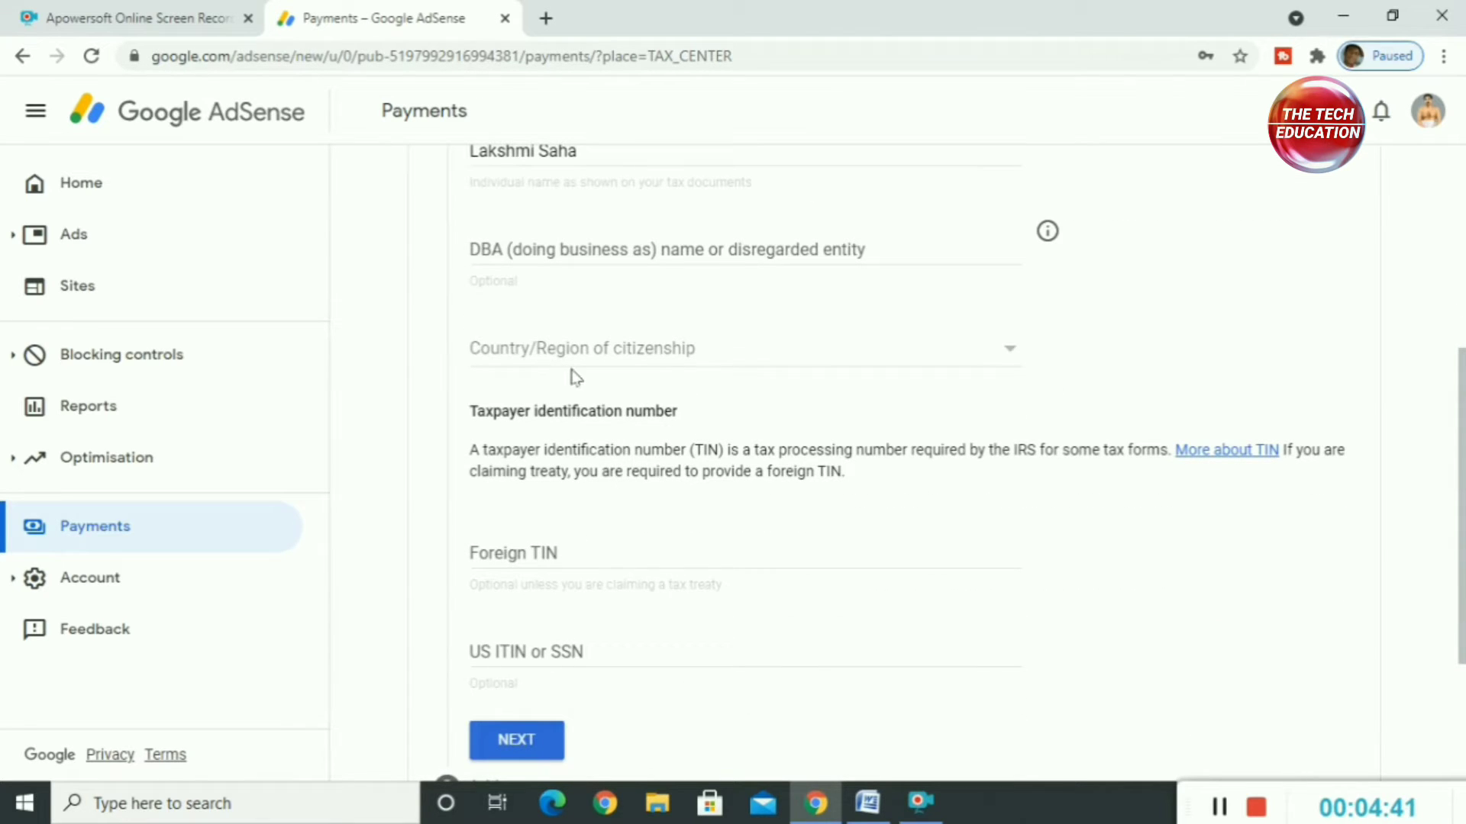
{"action": "left_click", "coordinate": [669, 359]}
{"action": "scroll", "coordinate": [597, 506], "scroll_direction": "down", "scroll_amount": 2}
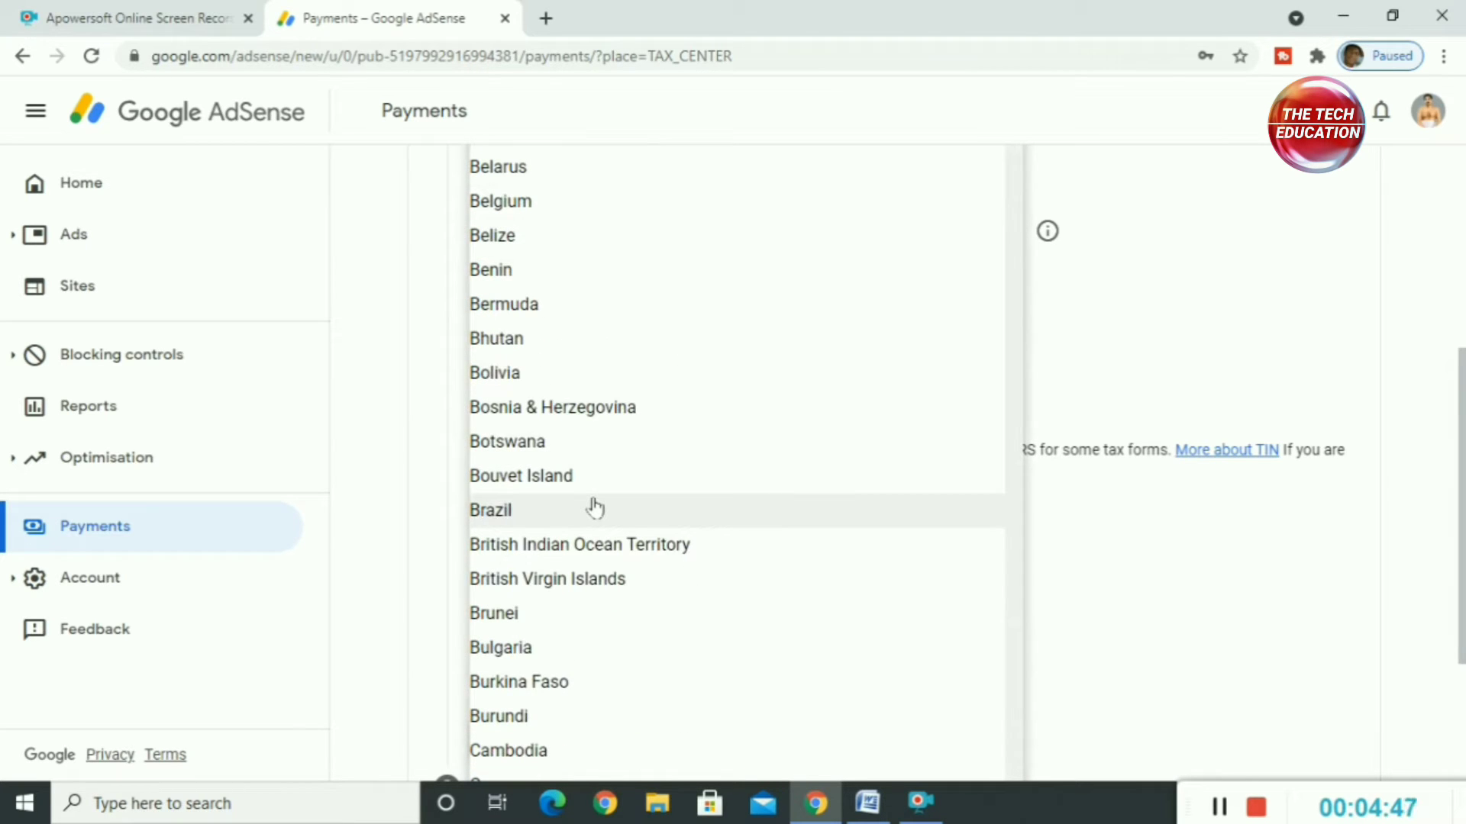
{"action": "key", "text": "i"}
{"action": "left_click", "coordinate": [501, 488]}
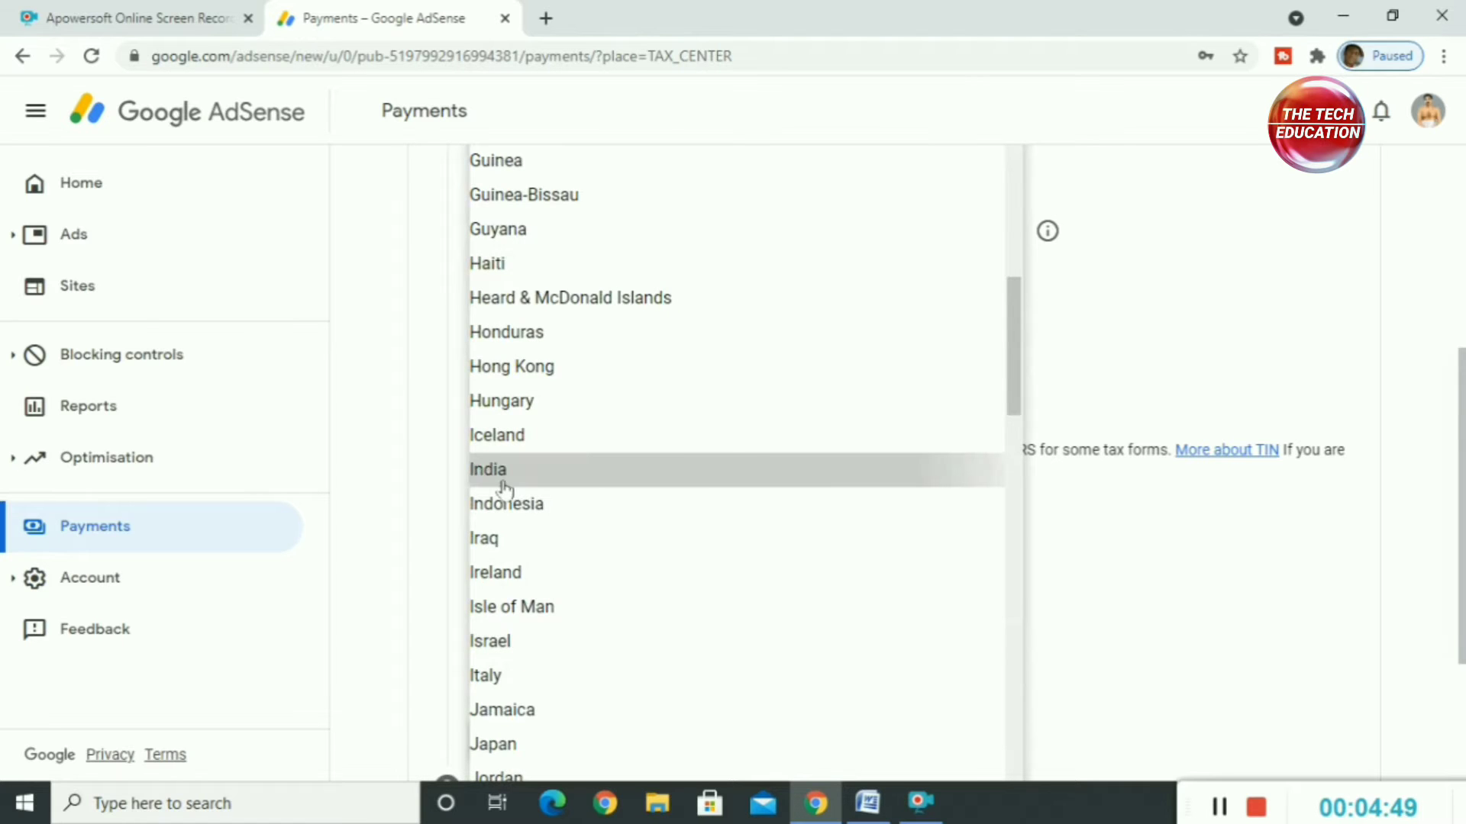
{"action": "scroll", "coordinate": [547, 513], "scroll_direction": "down", "scroll_amount": 3}
{"action": "scroll", "coordinate": [548, 493], "scroll_direction": "up", "scroll_amount": 3}
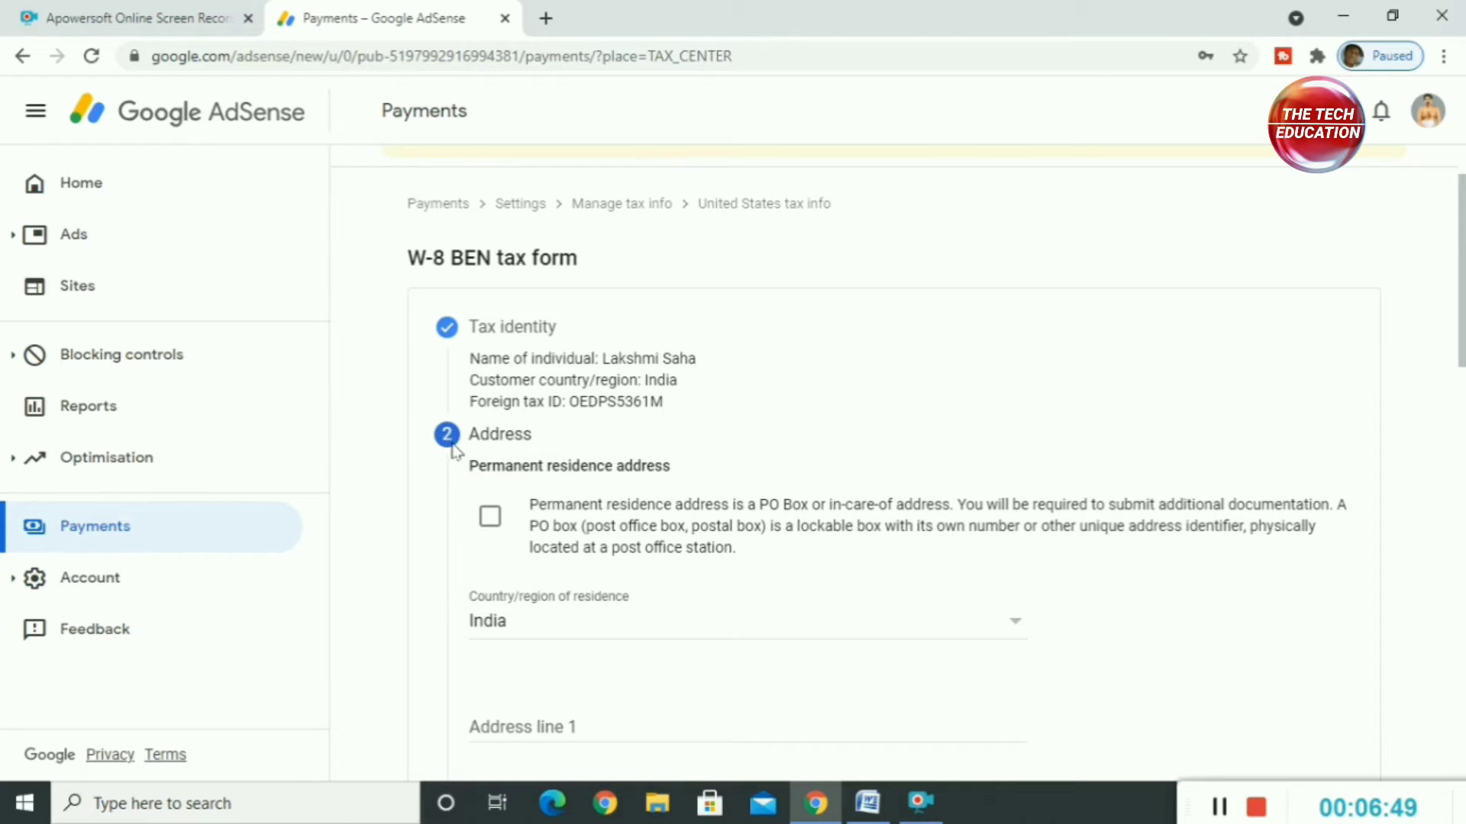
Step: Complete the Address section, marking the residence as a PO Box or in-care-of address and the postal address as the same
{"action": "left_click", "coordinate": [491, 525]}
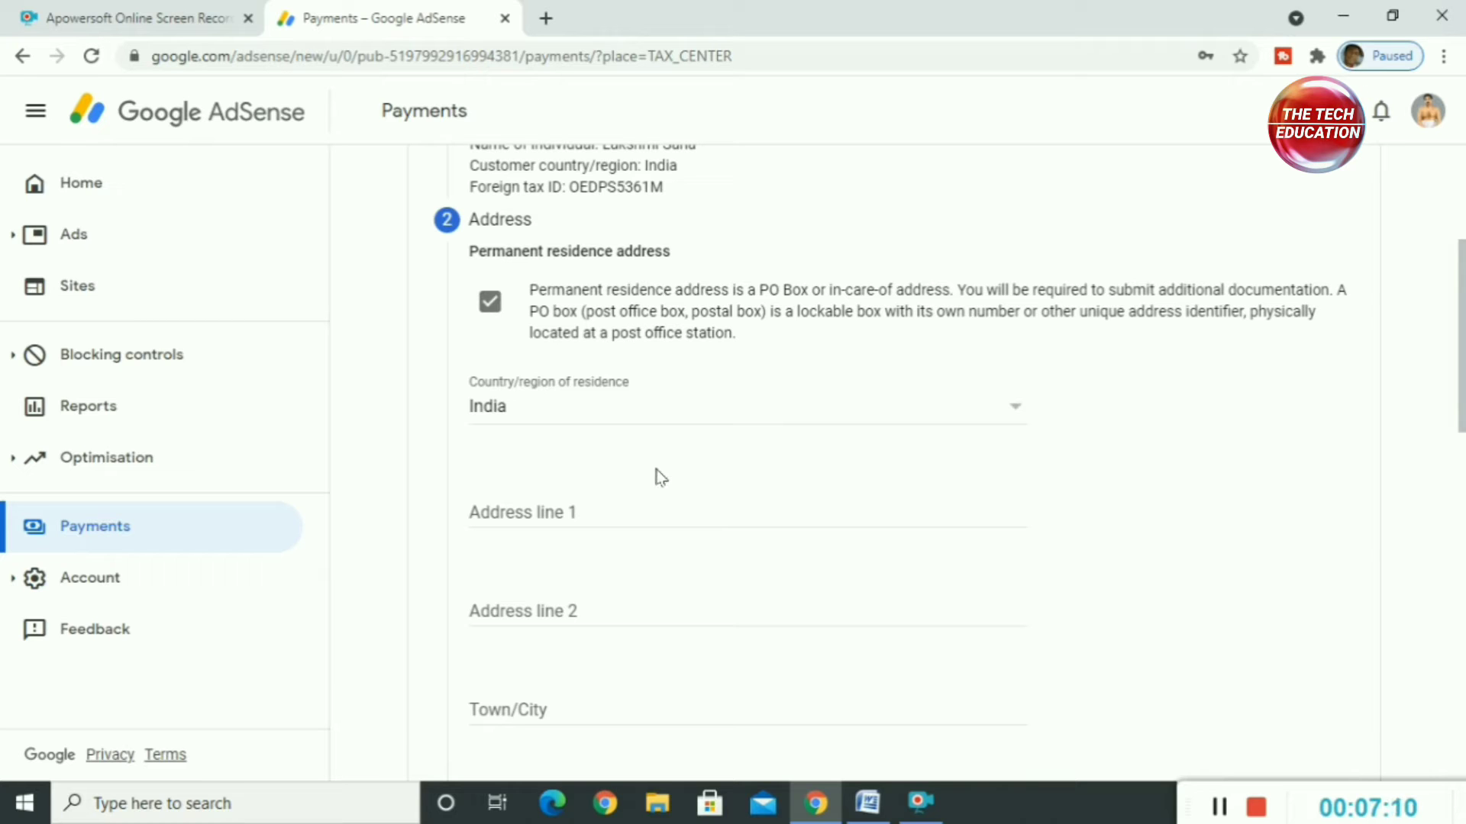
{"action": "scroll", "coordinate": [651, 481], "scroll_direction": "down", "scroll_amount": 1}
{"action": "scroll", "coordinate": [651, 481], "scroll_direction": "up", "scroll_amount": 2}
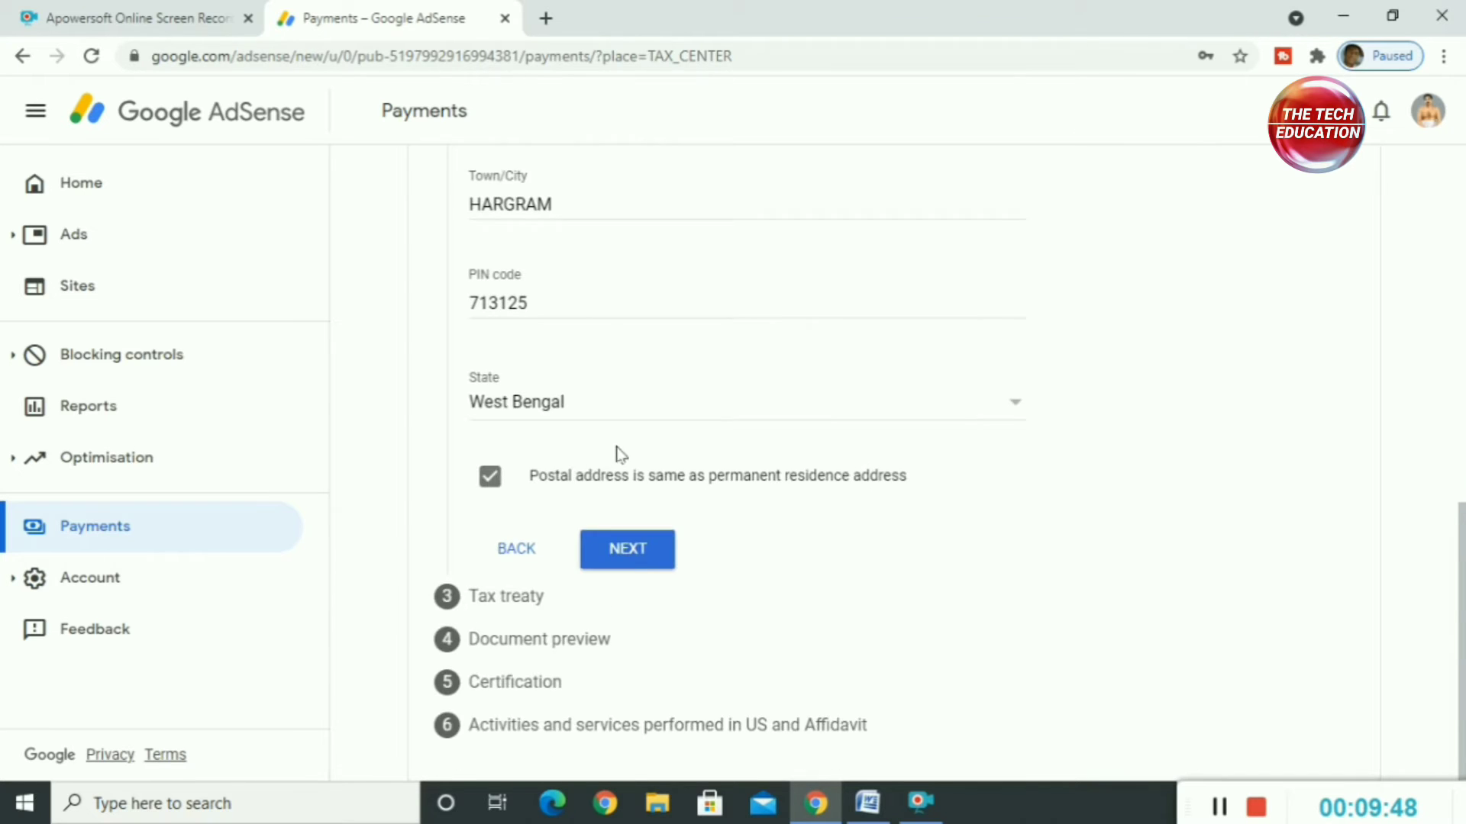
{"action": "scroll", "coordinate": [662, 547], "scroll_direction": "up", "scroll_amount": 1}
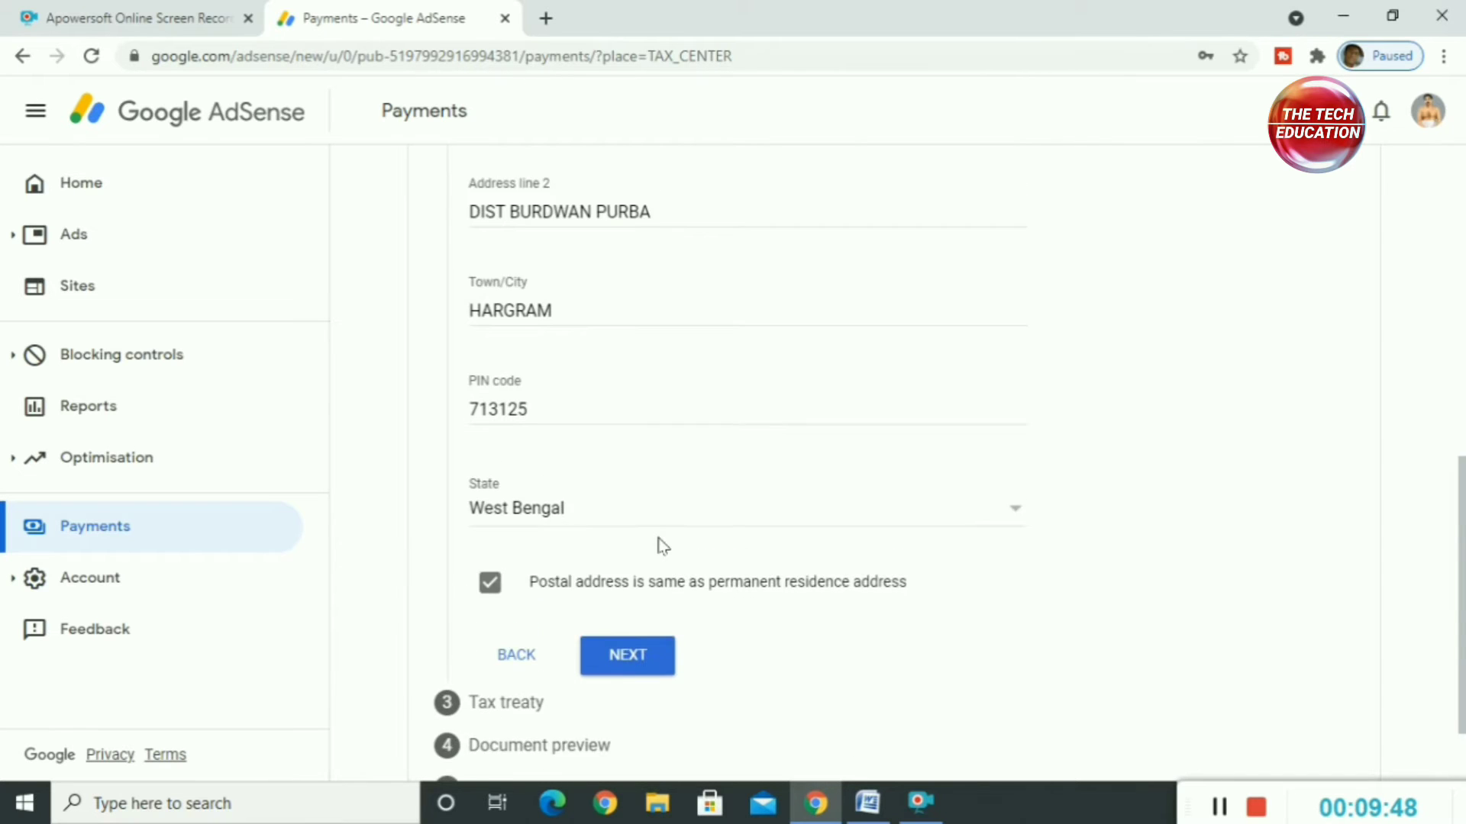
{"action": "scroll", "coordinate": [632, 559], "scroll_direction": "down", "scroll_amount": 1}
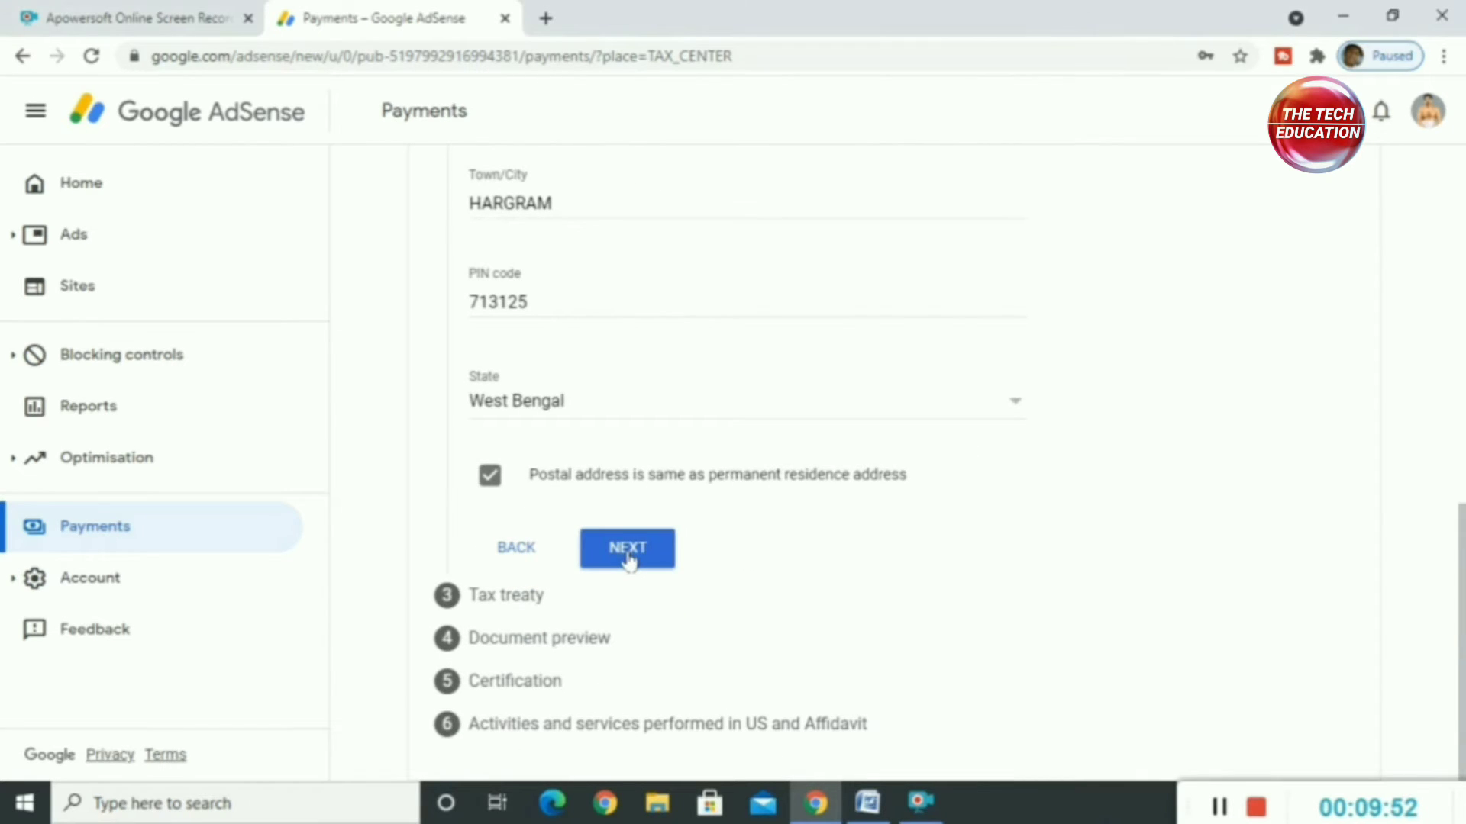
{"action": "left_click", "coordinate": [628, 548]}
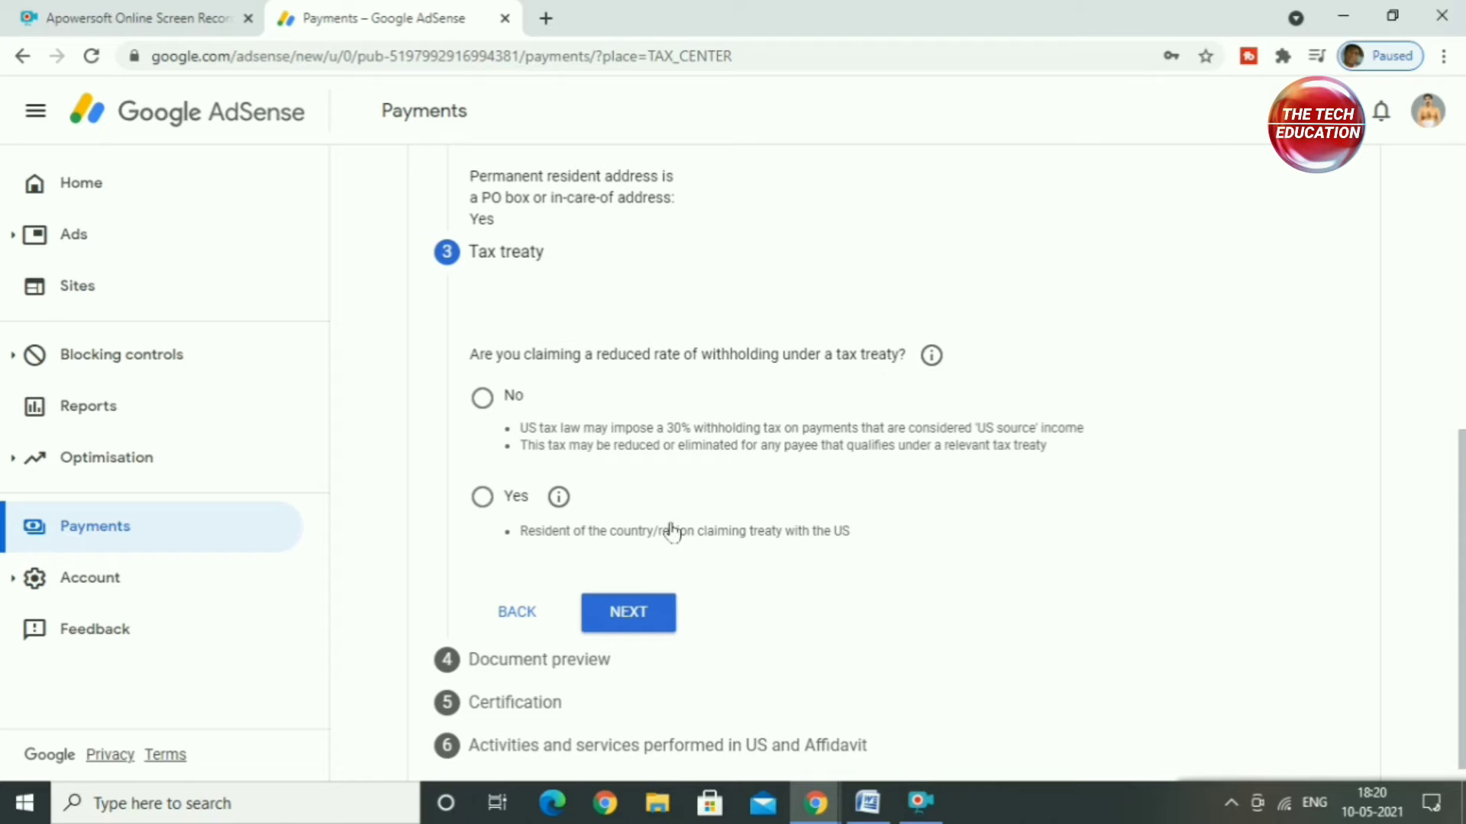
Step: Claim a reduced withholding rate under a tax treaty as a resident of India
{"action": "left_click", "coordinate": [471, 527]}
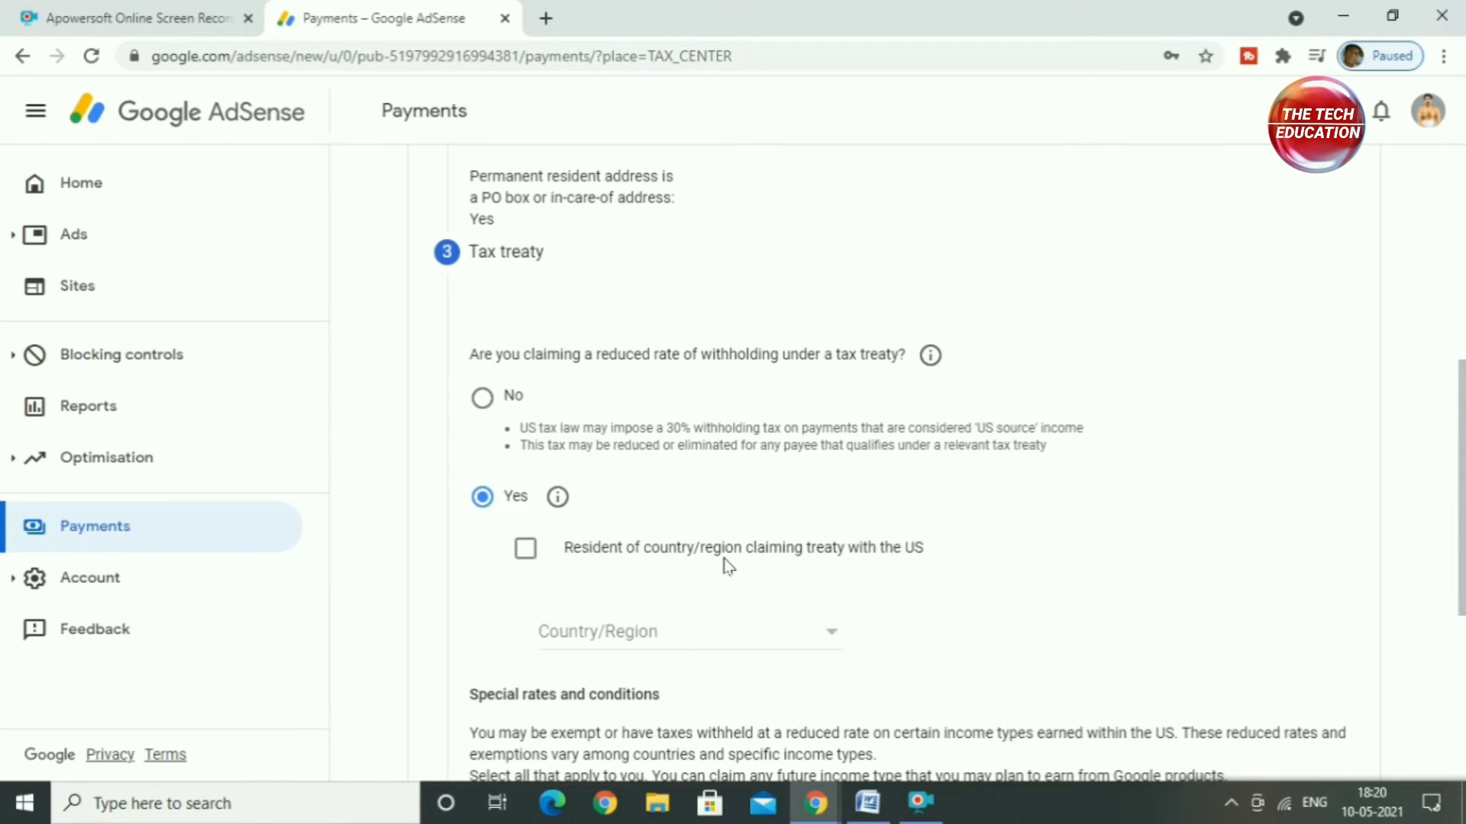
{"action": "left_click", "coordinate": [523, 551]}
{"action": "left_click", "coordinate": [649, 642]}
{"action": "scroll", "coordinate": [633, 638], "scroll_direction": "down", "scroll_amount": 3}
{"action": "scroll", "coordinate": [633, 638], "scroll_direction": "down", "scroll_amount": 1}
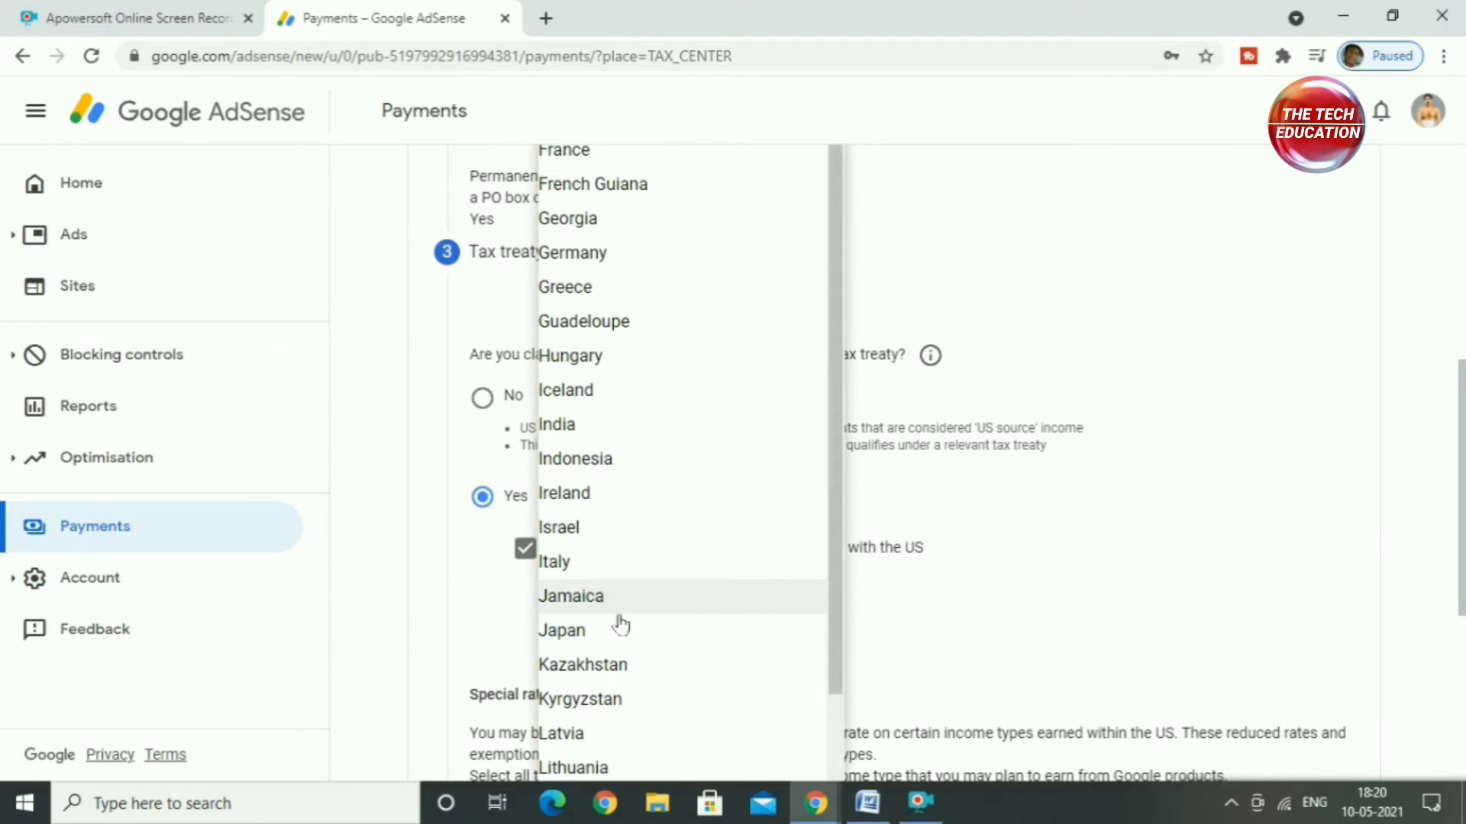
{"action": "left_click", "coordinate": [559, 426]}
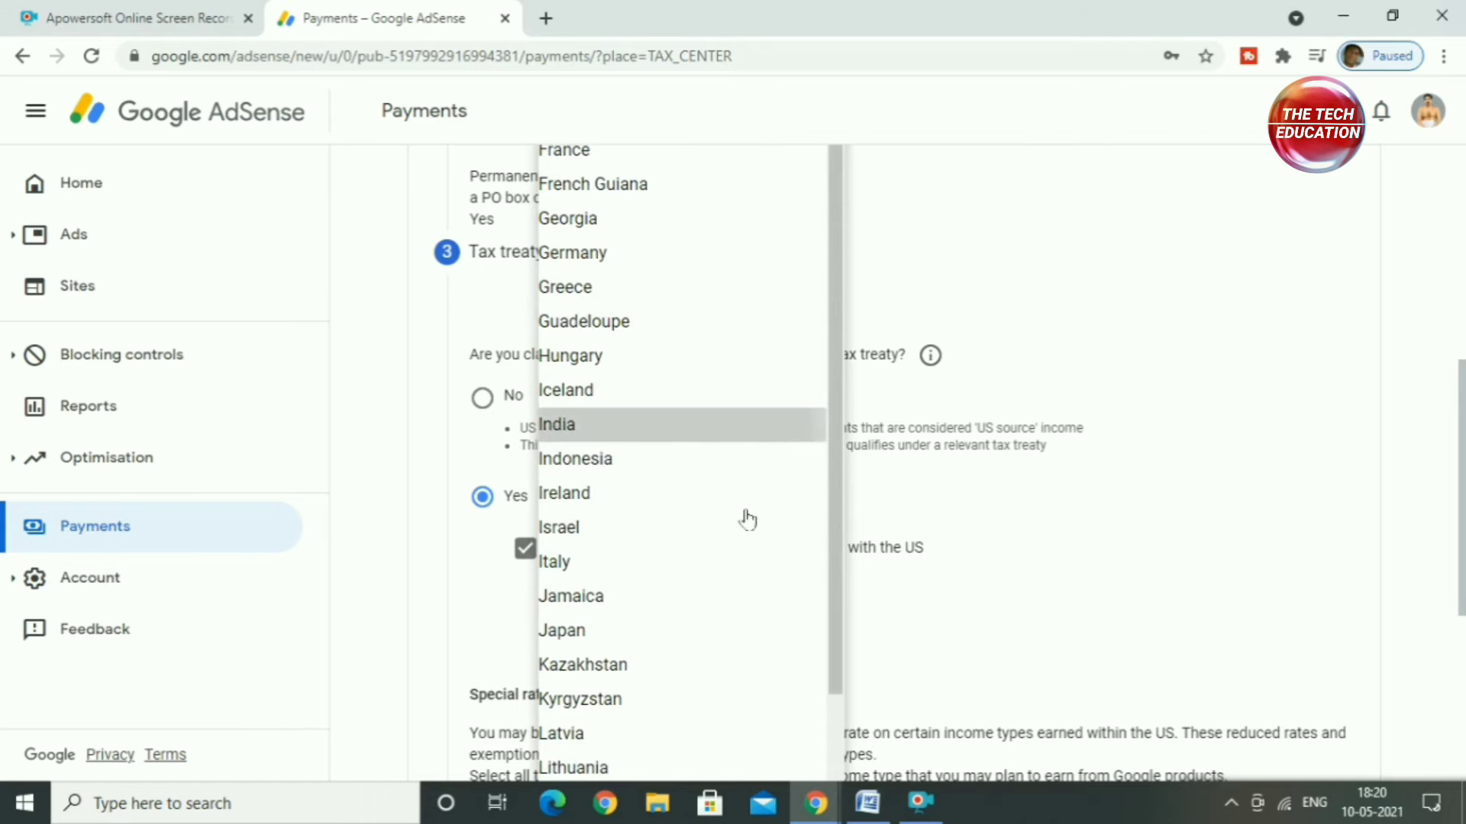
Step: Claim Services (such as AdSense) under Article 7 and paragraph 1 at 0% (reduced treaty rate), confirming the treaty terms are met
{"action": "scroll", "coordinate": [835, 589], "scroll_direction": "down", "scroll_amount": 4}
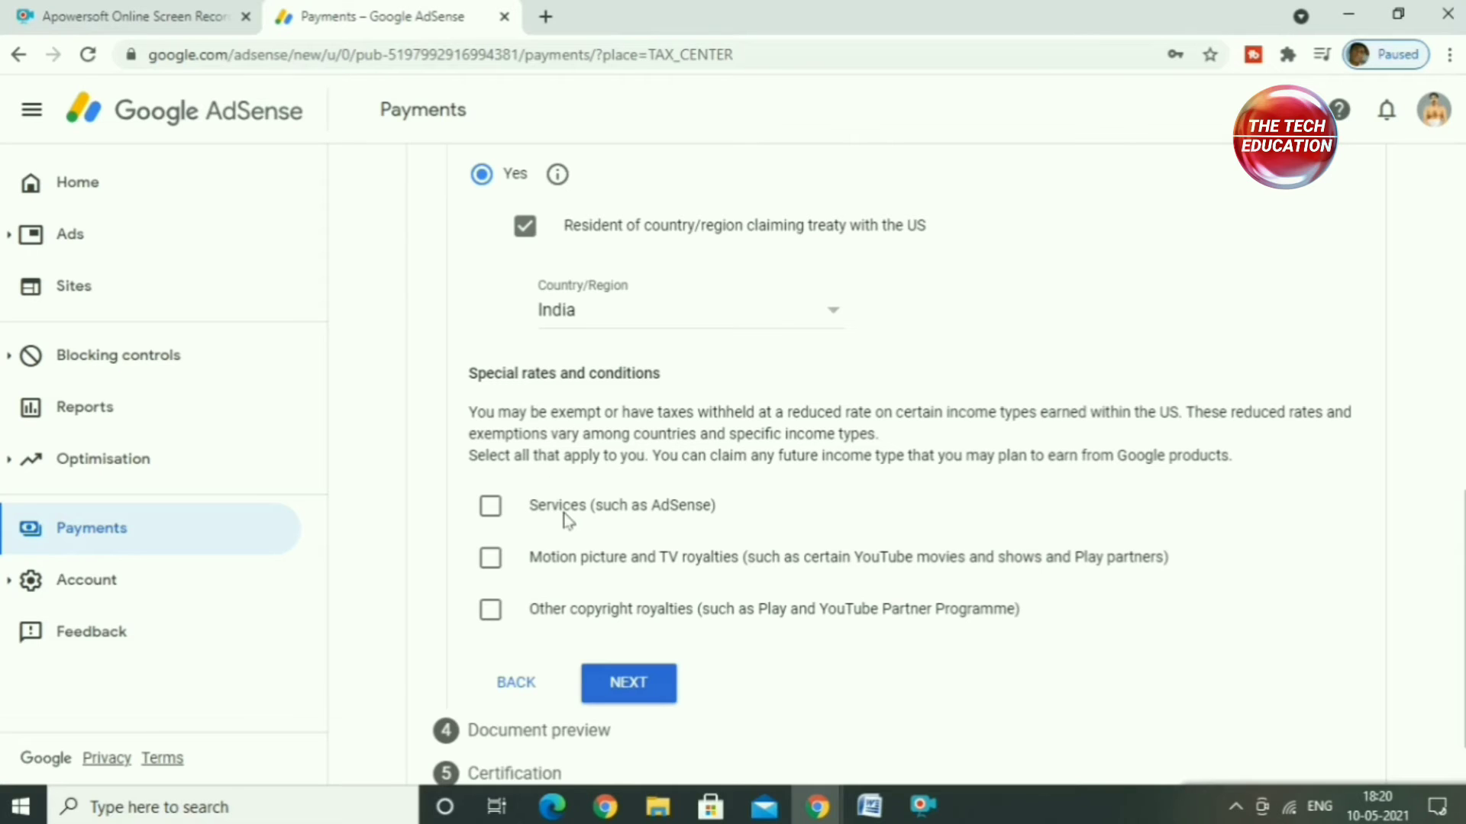
{"action": "left_click", "coordinate": [491, 507]}
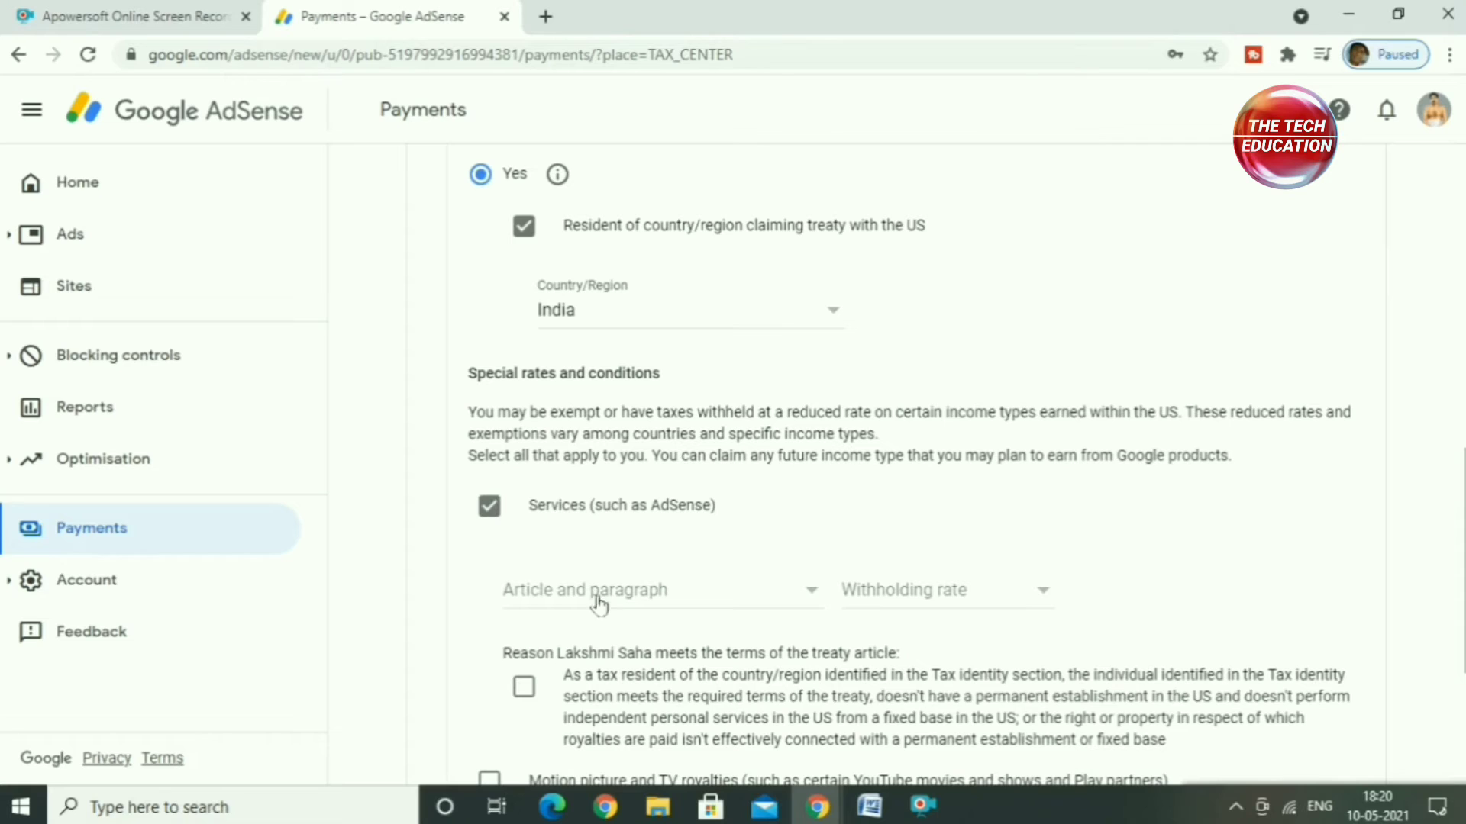
{"action": "left_click", "coordinate": [700, 607]}
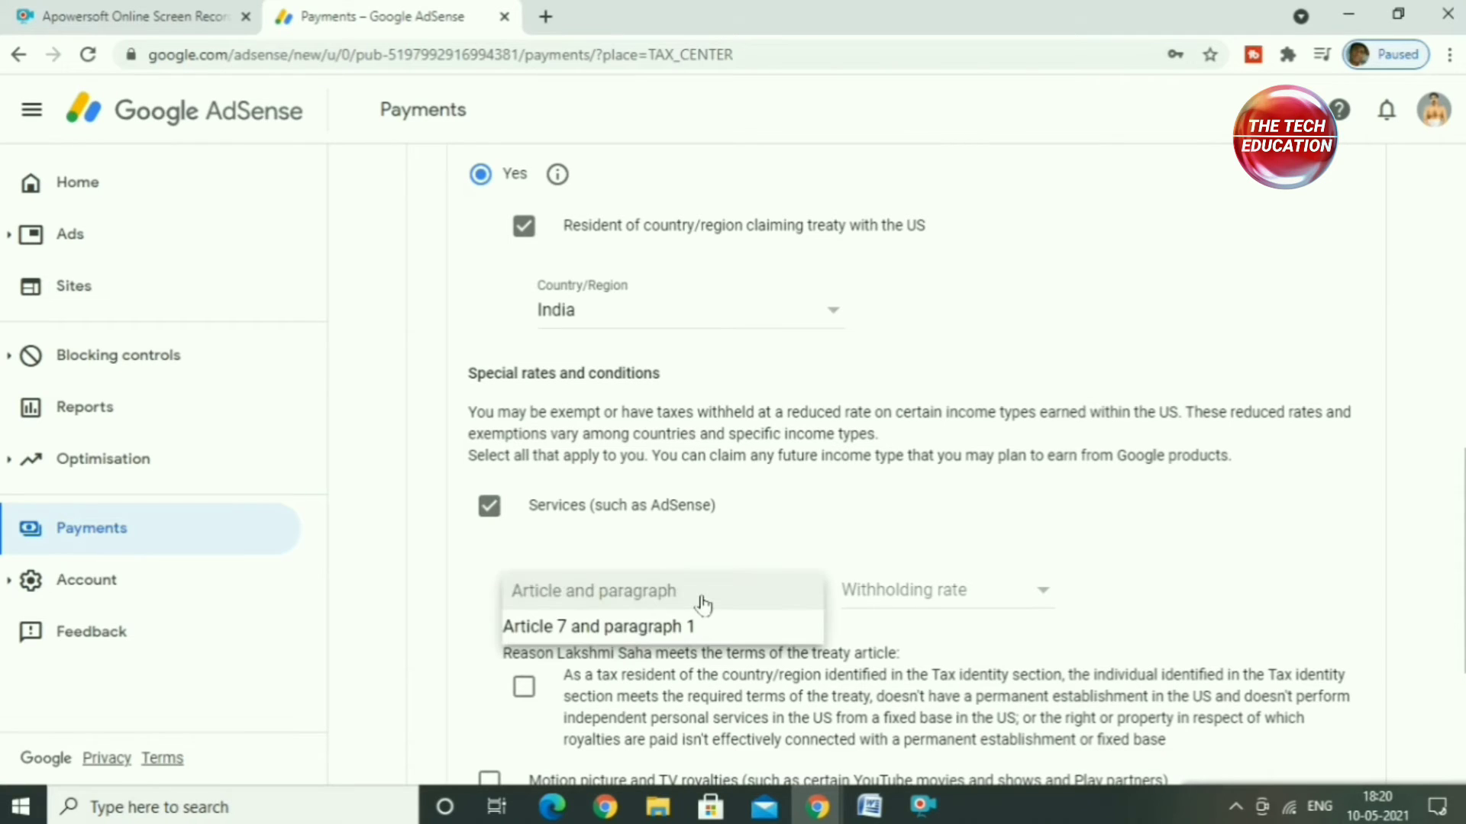
{"action": "left_click", "coordinate": [641, 627]}
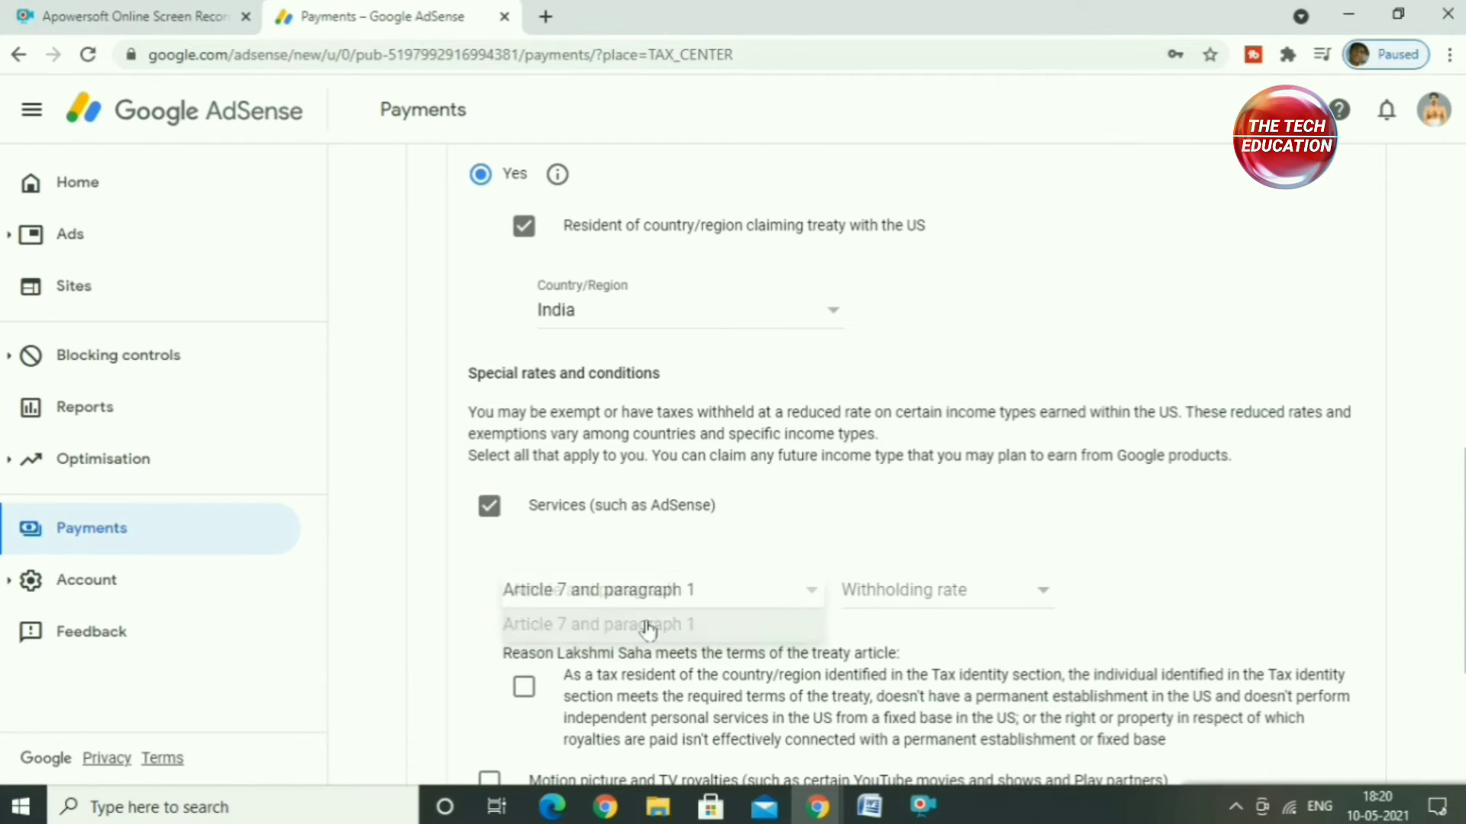
{"action": "left_click", "coordinate": [899, 610]}
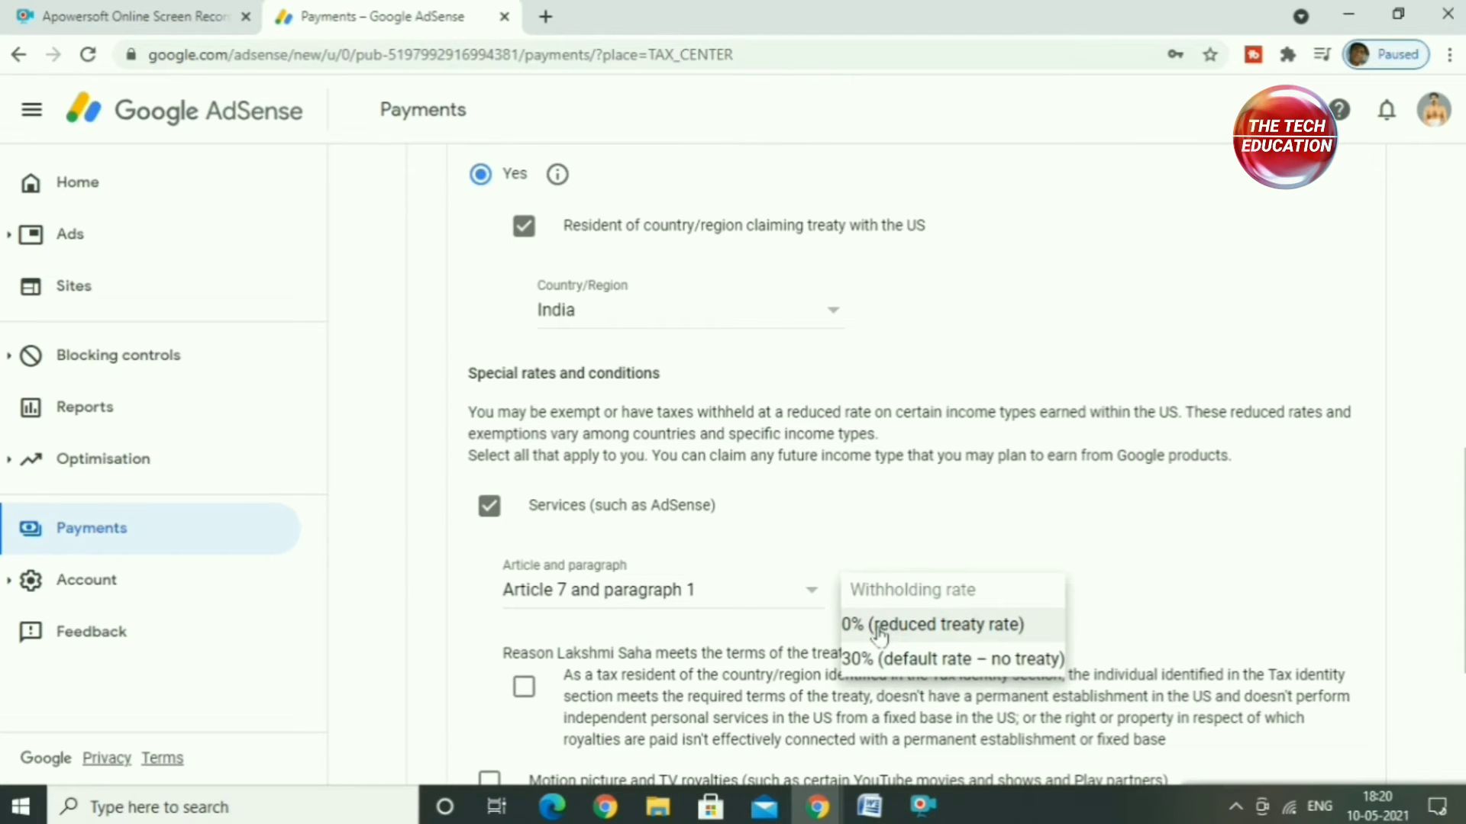
{"action": "left_click", "coordinate": [879, 628]}
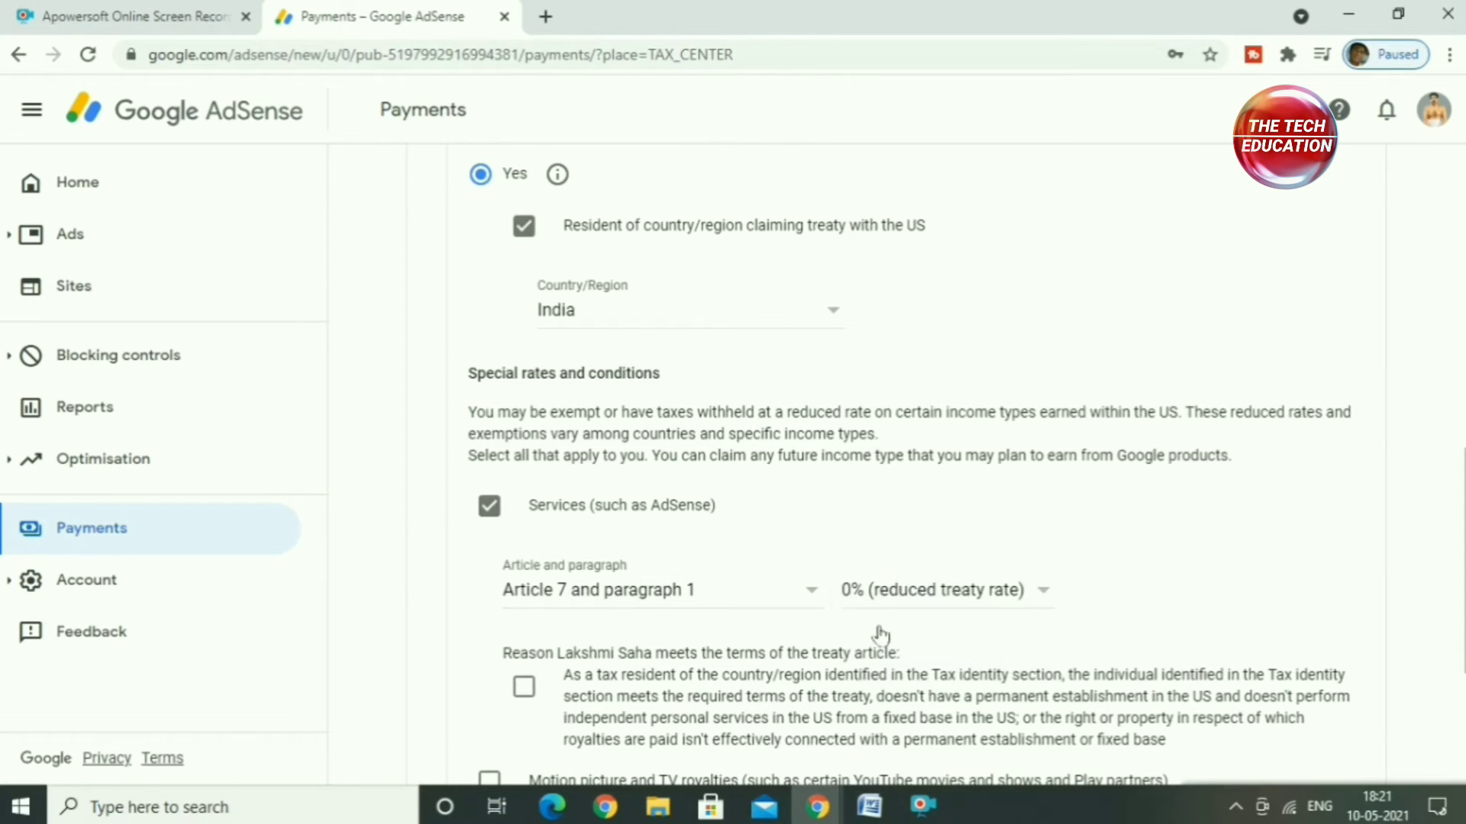
{"action": "scroll", "coordinate": [874, 631], "scroll_direction": "down", "scroll_amount": 4}
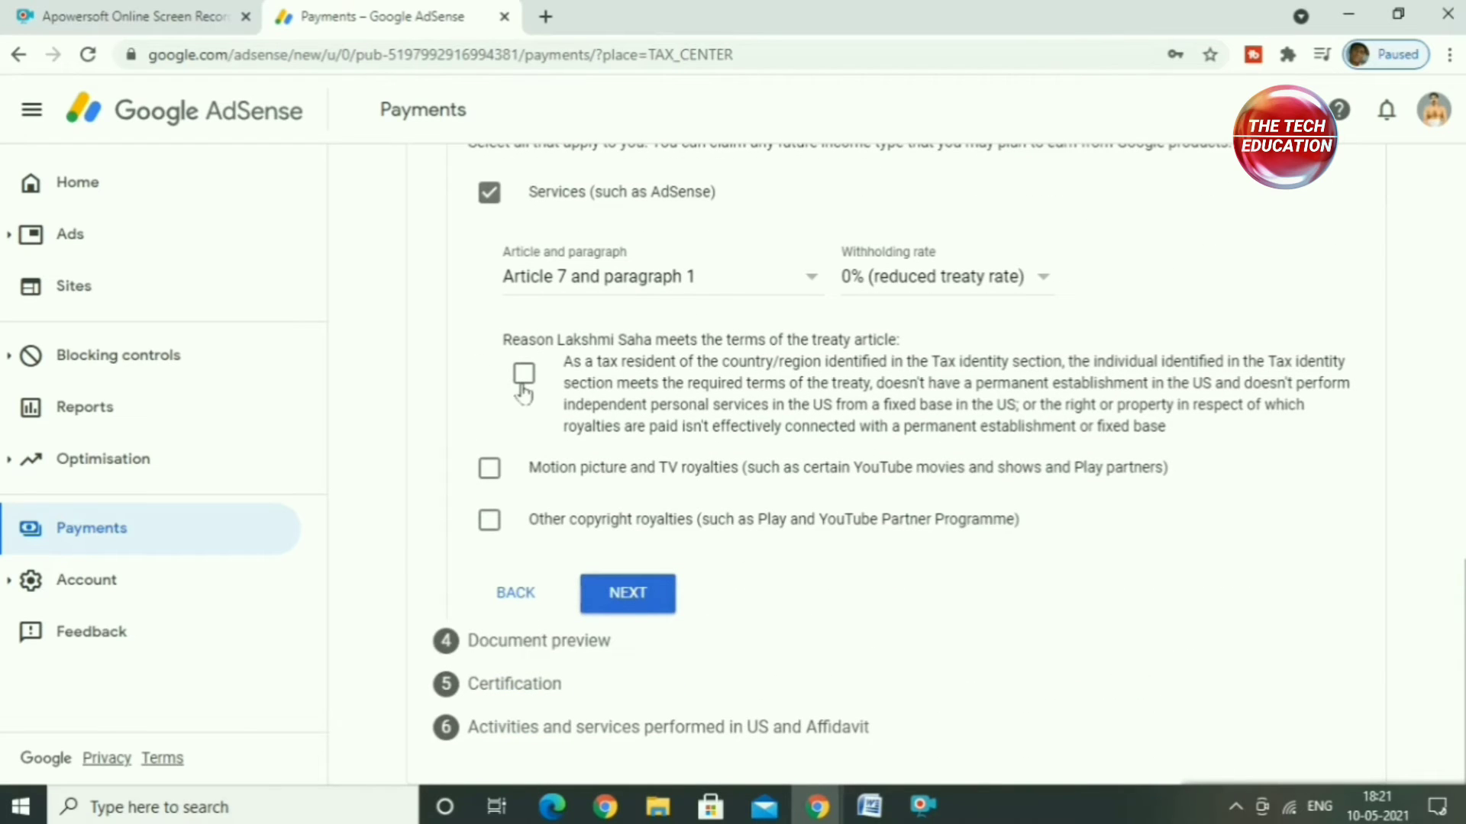
{"action": "left_click", "coordinate": [523, 375]}
Step: Claim Motion picture and TV royalties under Article 12 and paragraph 2A II at 15% (reduced treaty rate), confirming the treaty terms
{"action": "left_click", "coordinate": [490, 468]}
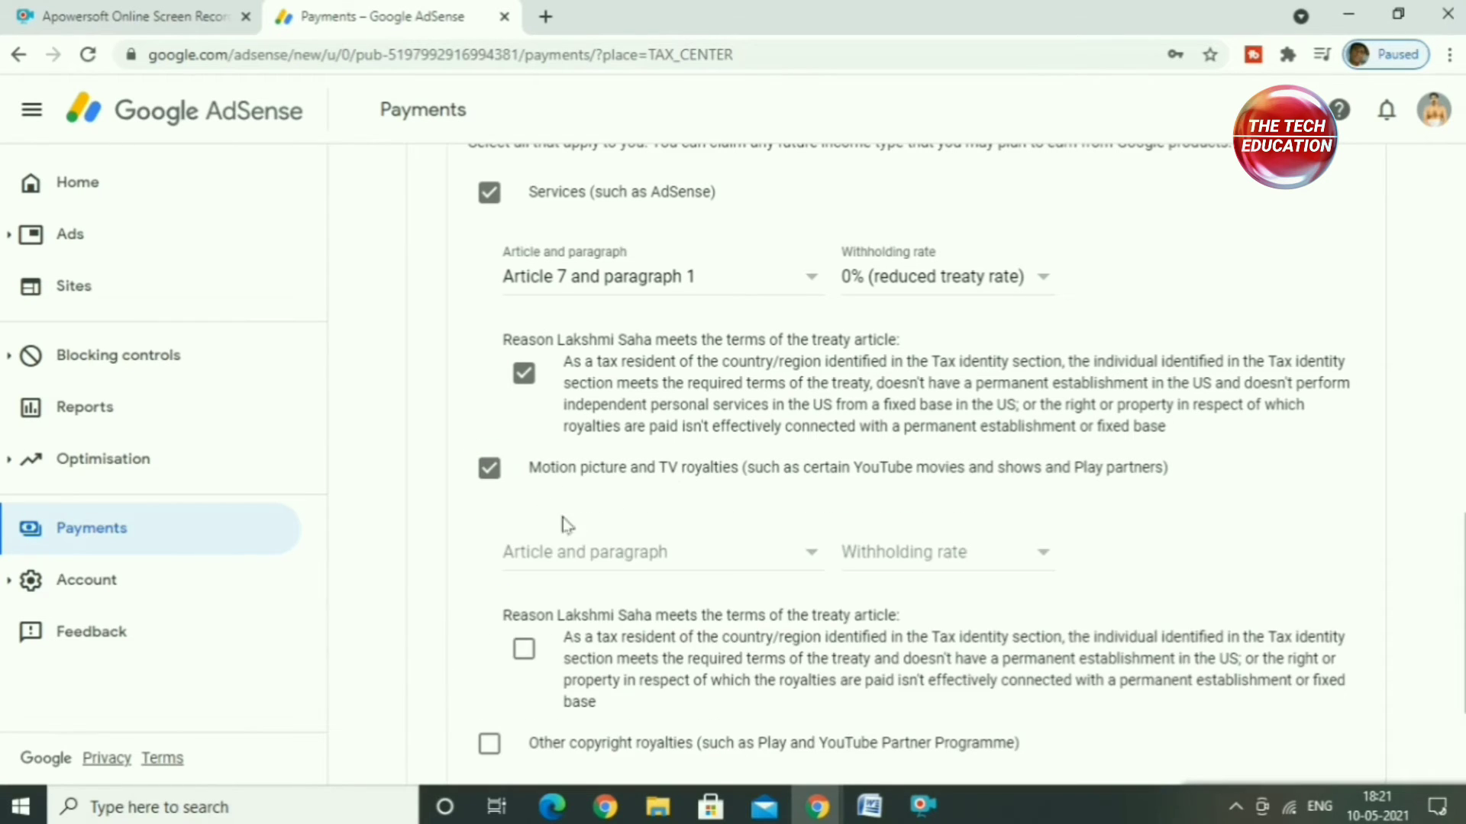
{"action": "left_click", "coordinate": [590, 561]}
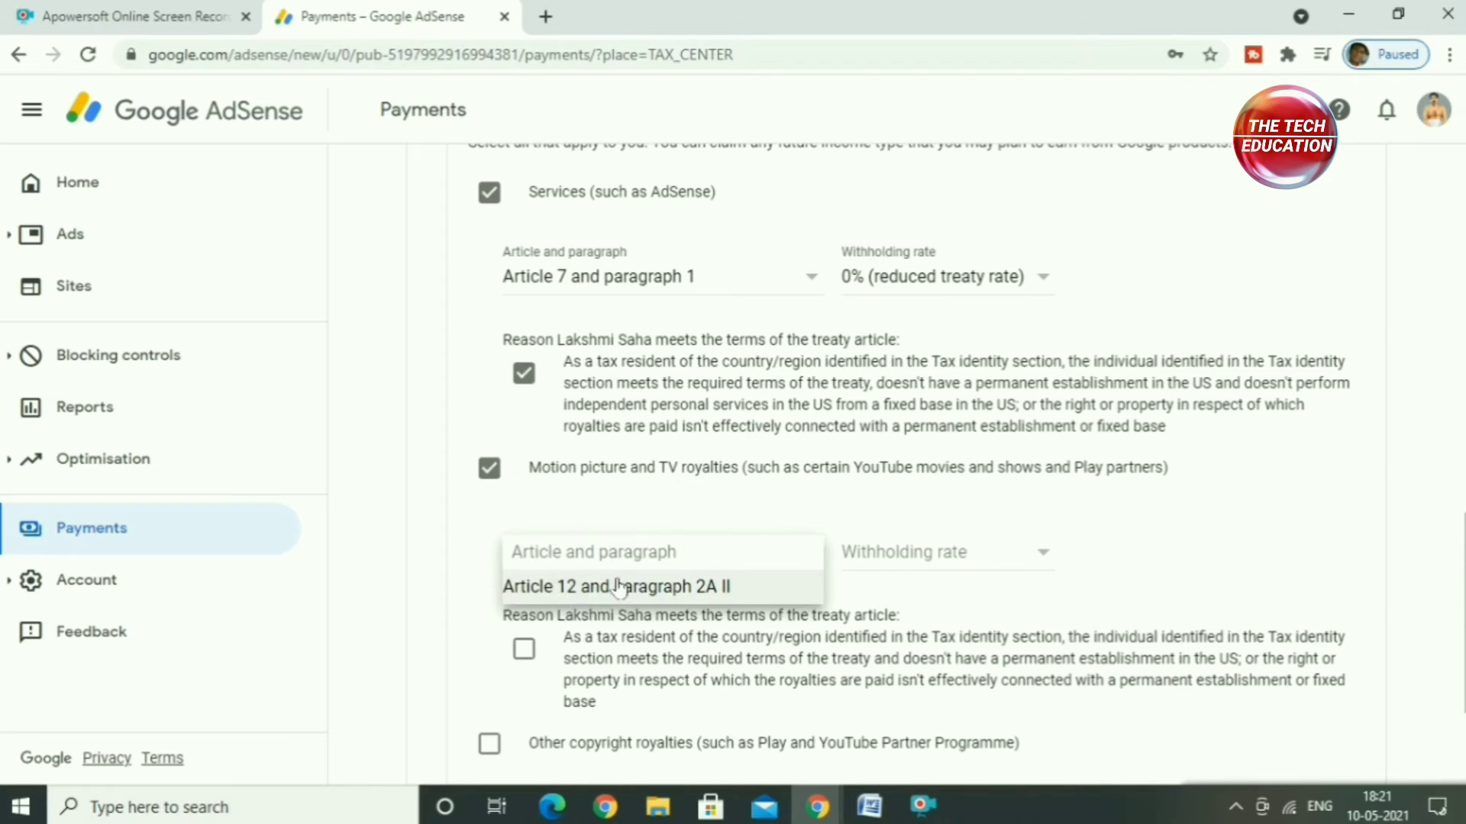
{"action": "left_click", "coordinate": [611, 592]}
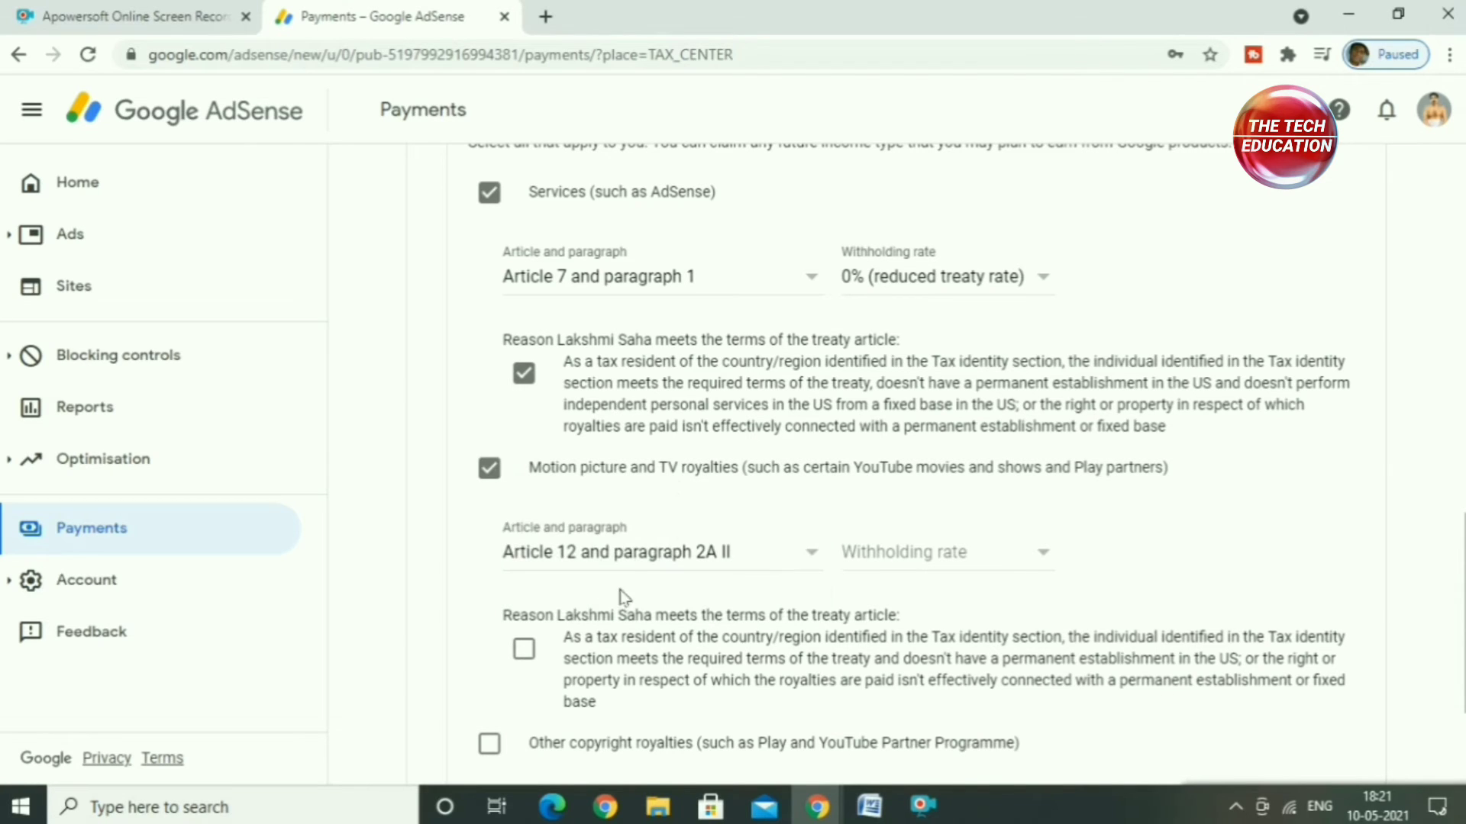
{"action": "left_click", "coordinate": [890, 571]}
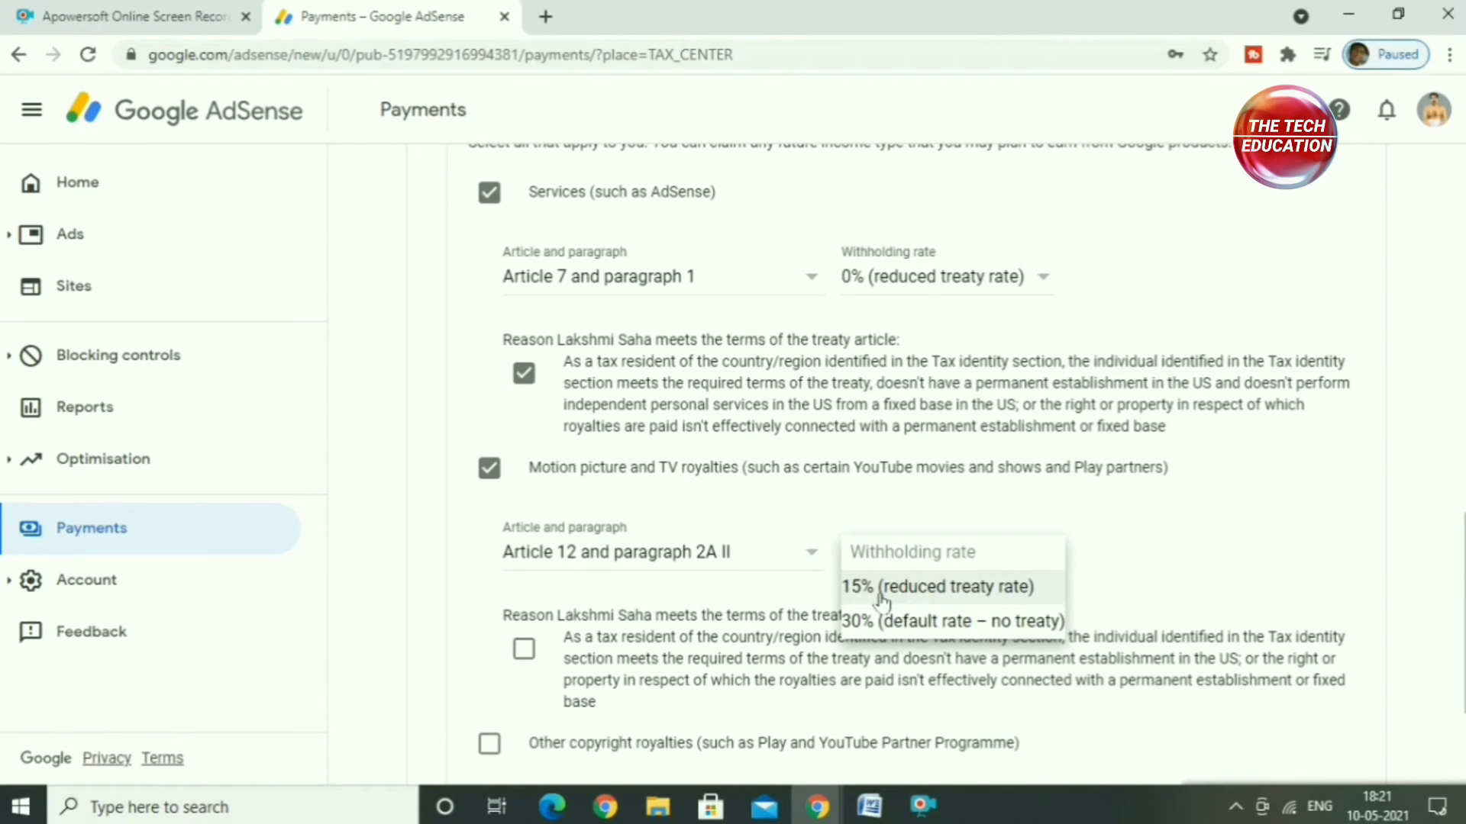
{"action": "left_click", "coordinate": [883, 599]}
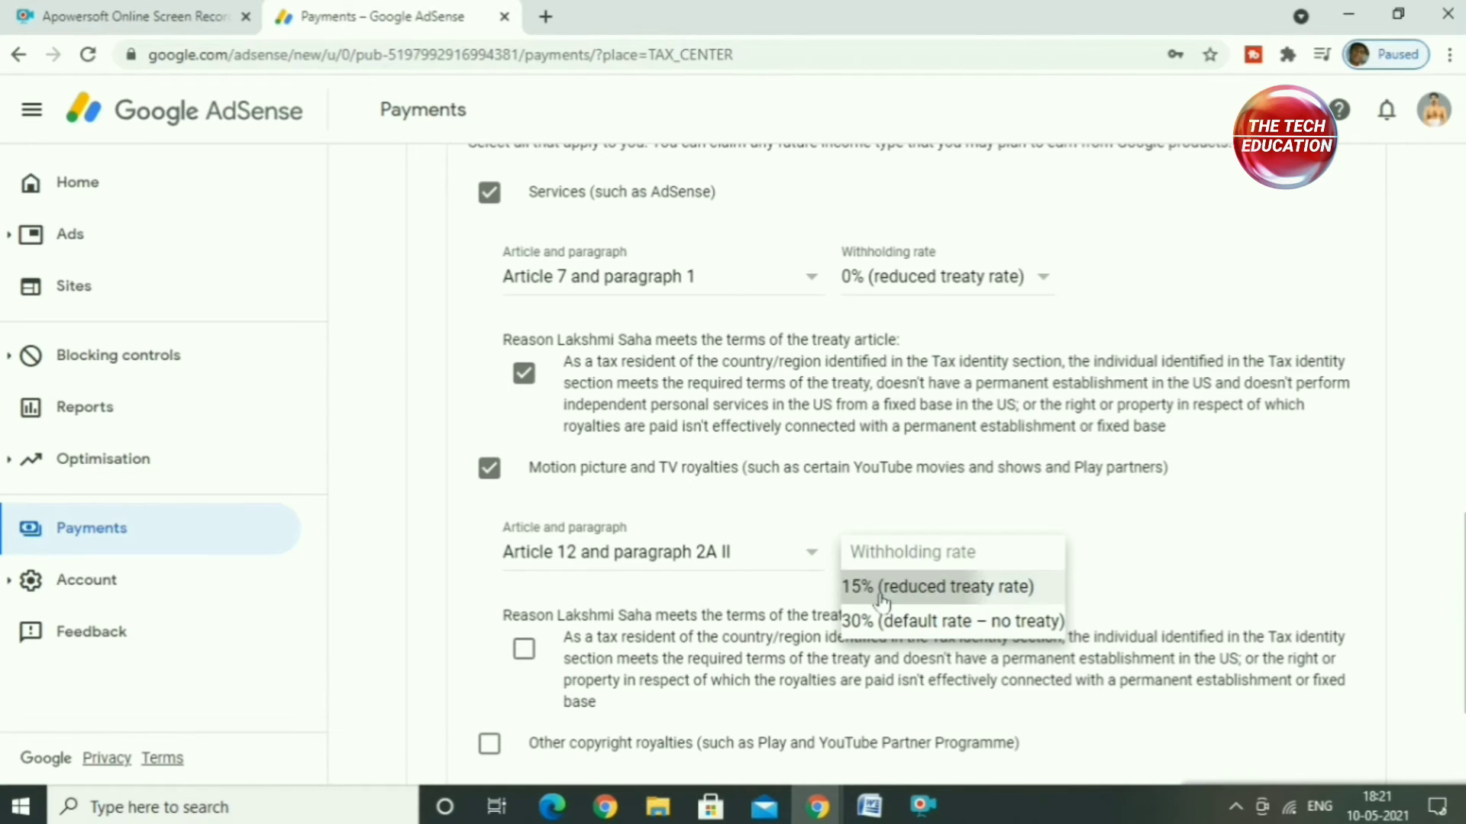
{"action": "left_click", "coordinate": [524, 651]}
Step: Claim Other copyright royalties under Article 12 and paragraph 2A II at 15% (reduced treaty rate), confirm the treaty terms, and continue to the document preview
{"action": "scroll", "coordinate": [657, 671], "scroll_direction": "down", "scroll_amount": 3}
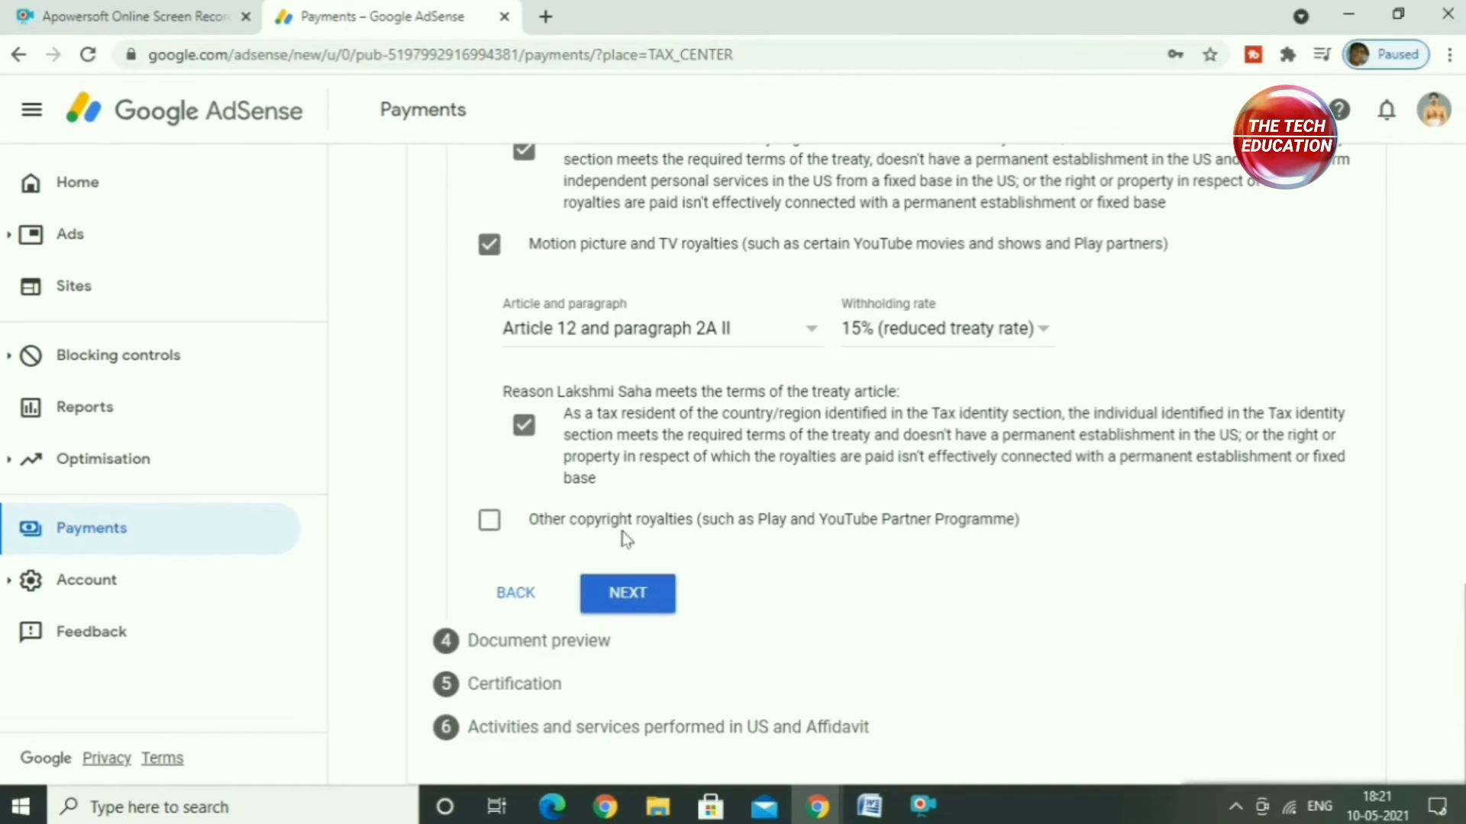
{"action": "left_click", "coordinate": [489, 521]}
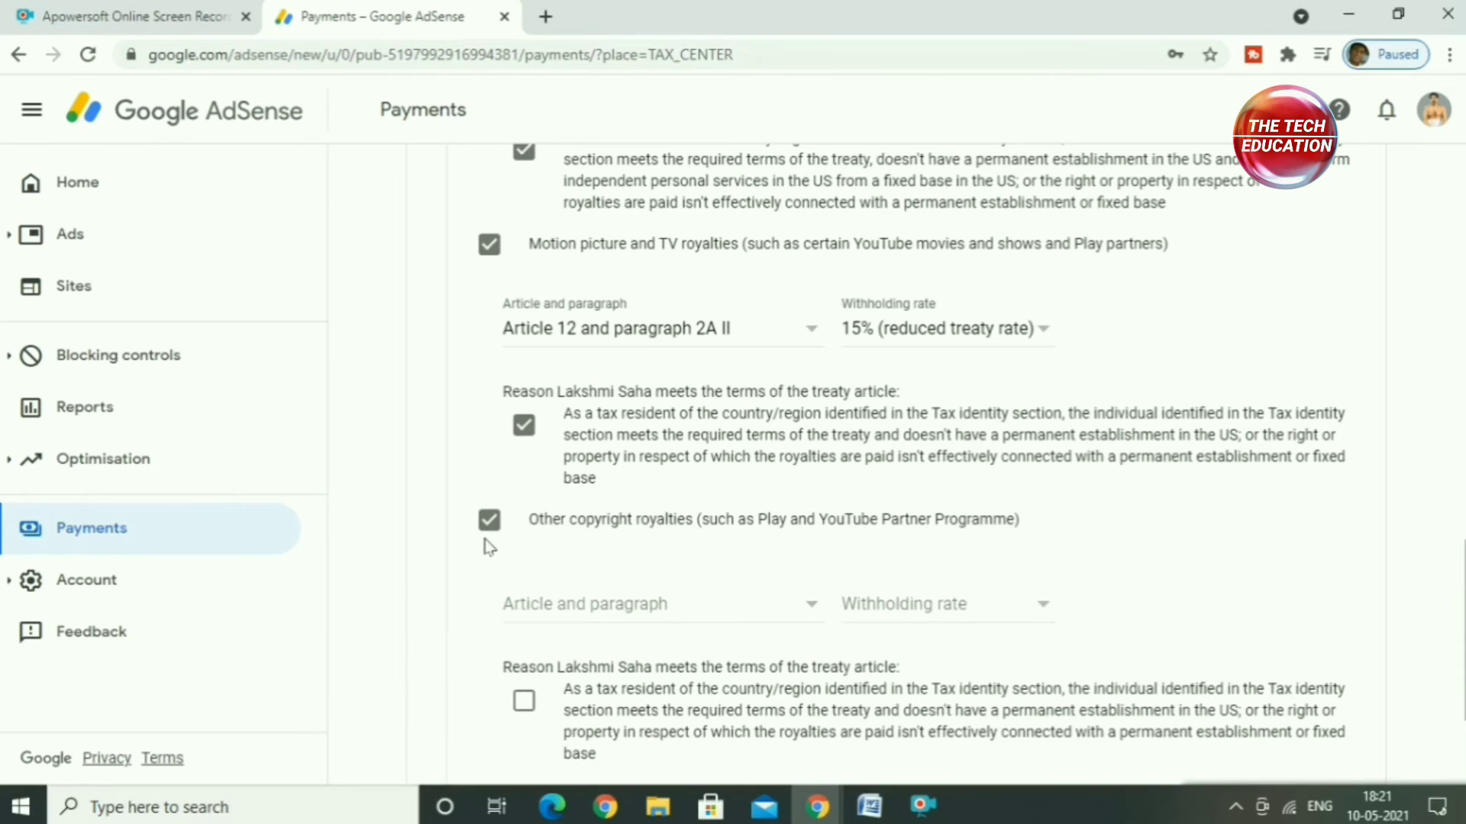
{"action": "left_click", "coordinate": [596, 607]}
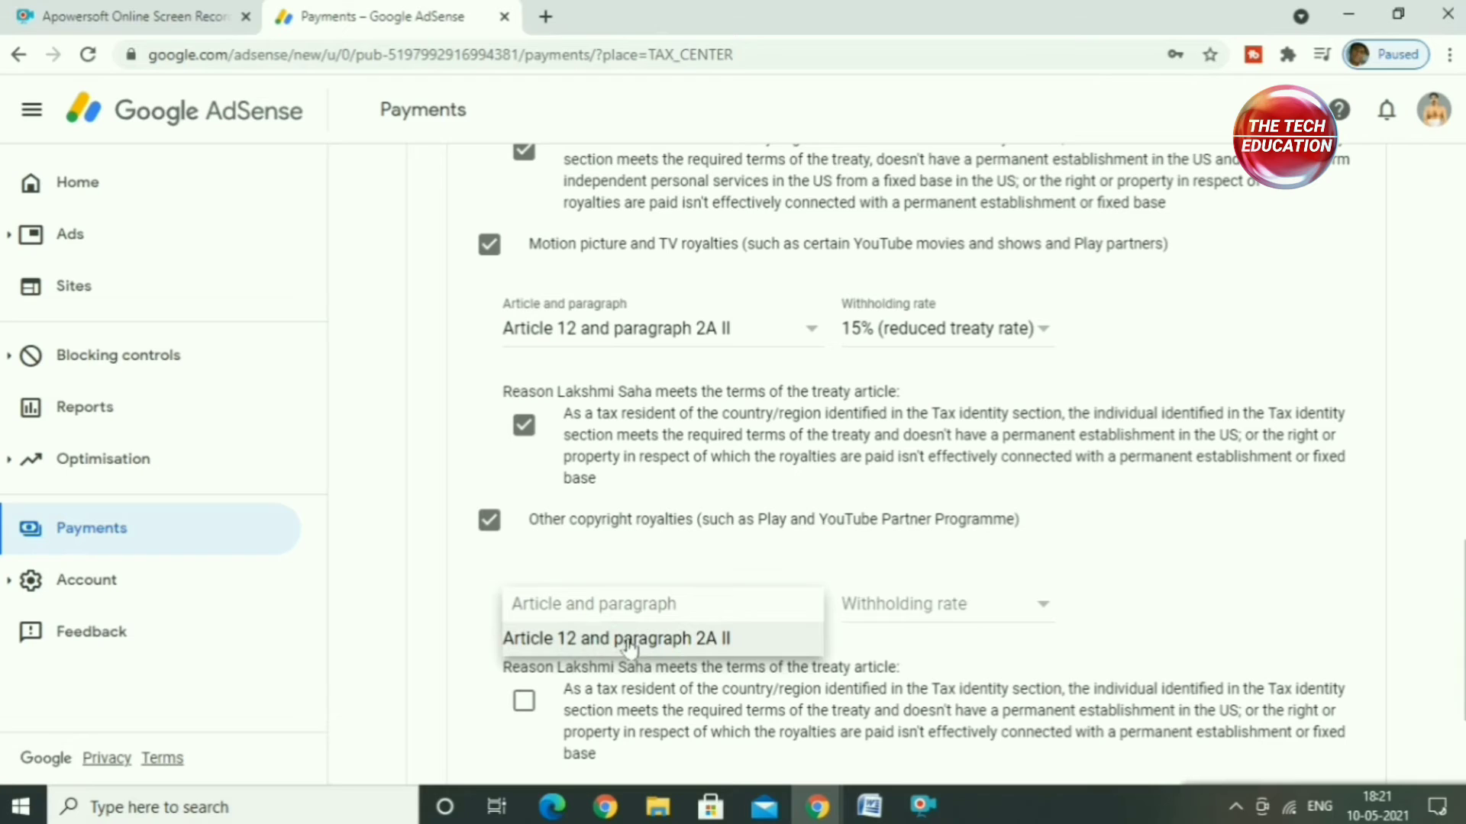
{"action": "left_click", "coordinate": [652, 641]}
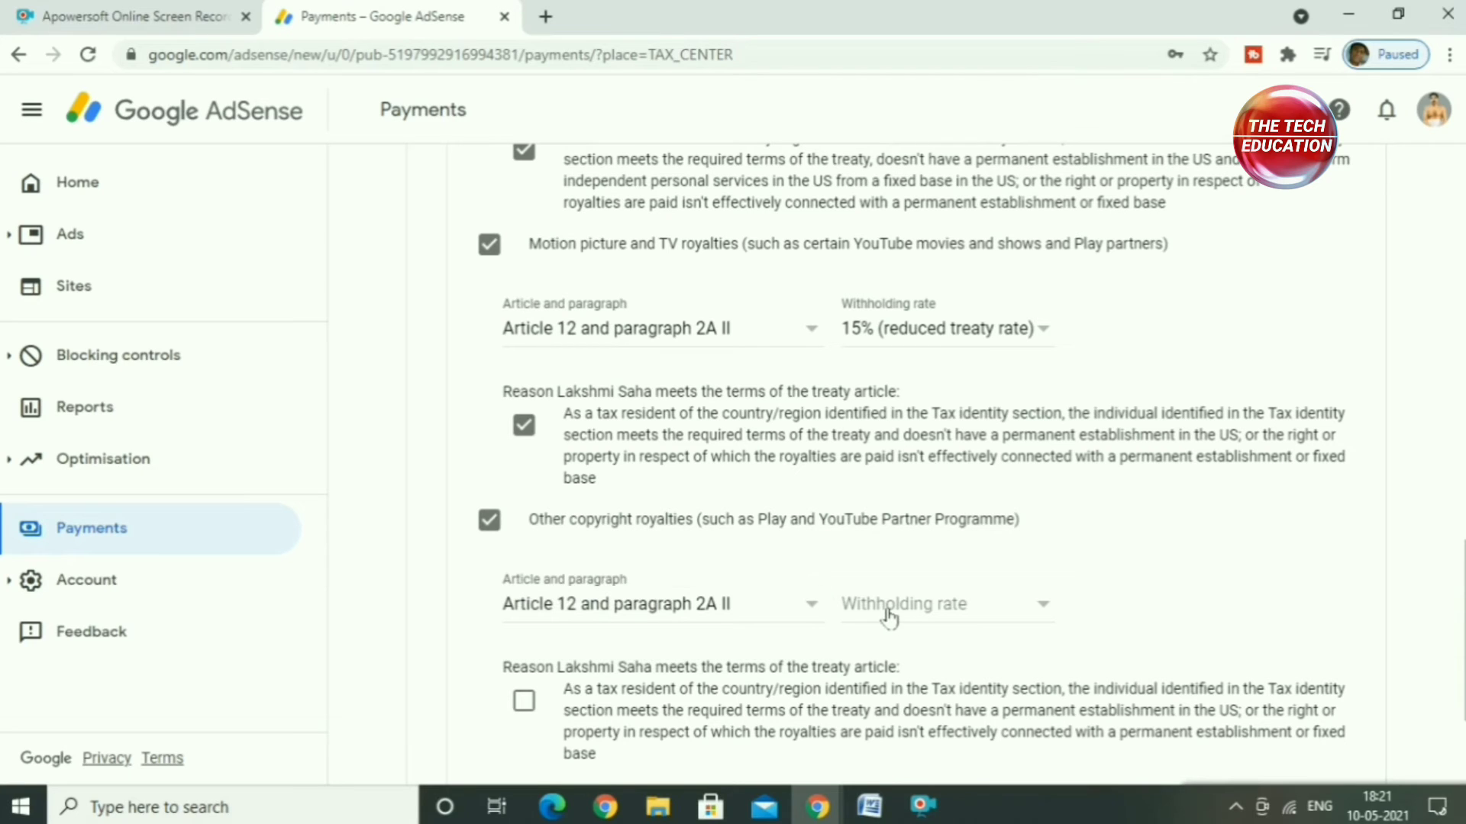
{"action": "left_click", "coordinate": [885, 612]}
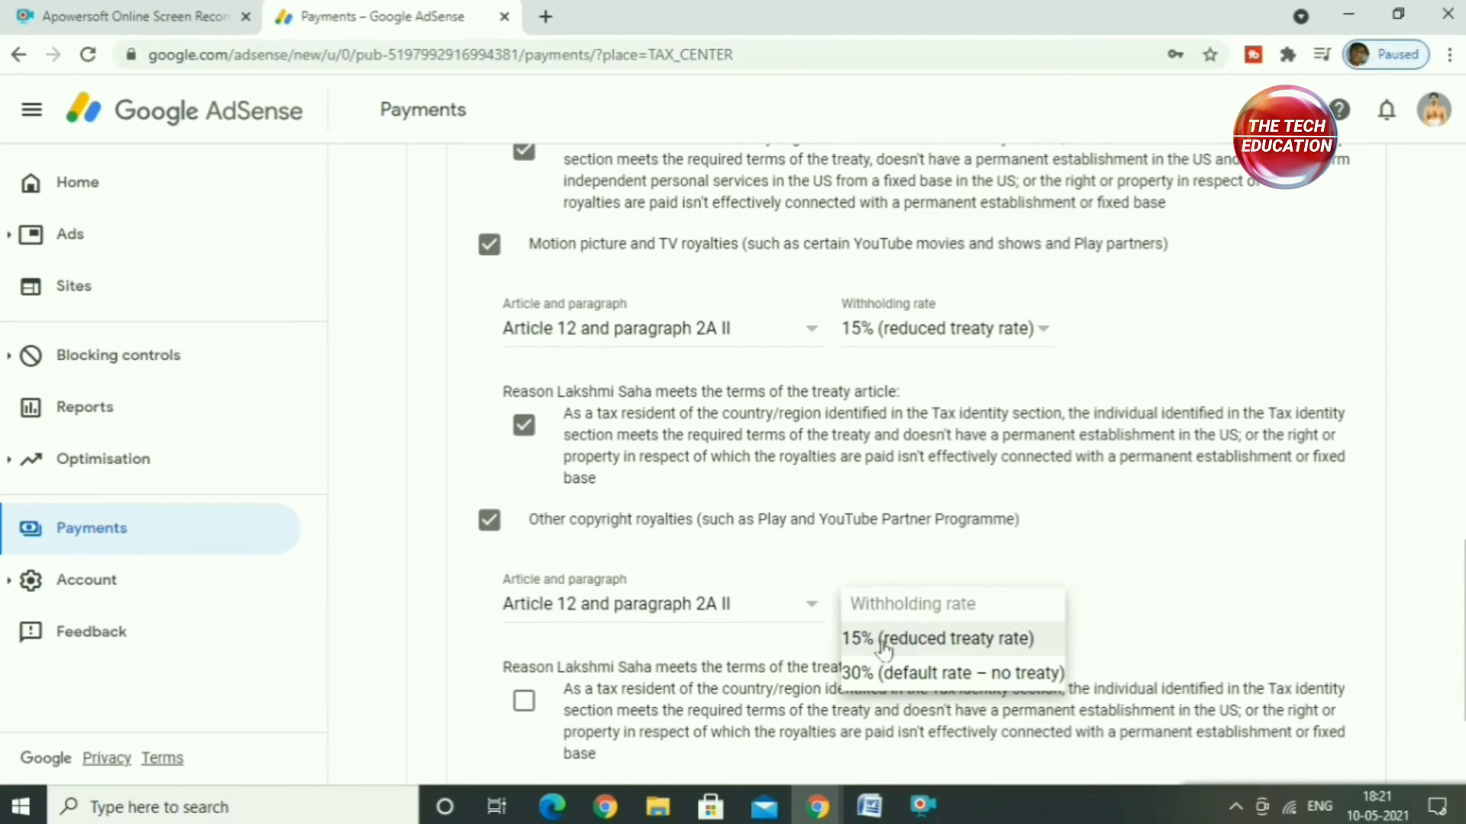
{"action": "left_click", "coordinate": [884, 642]}
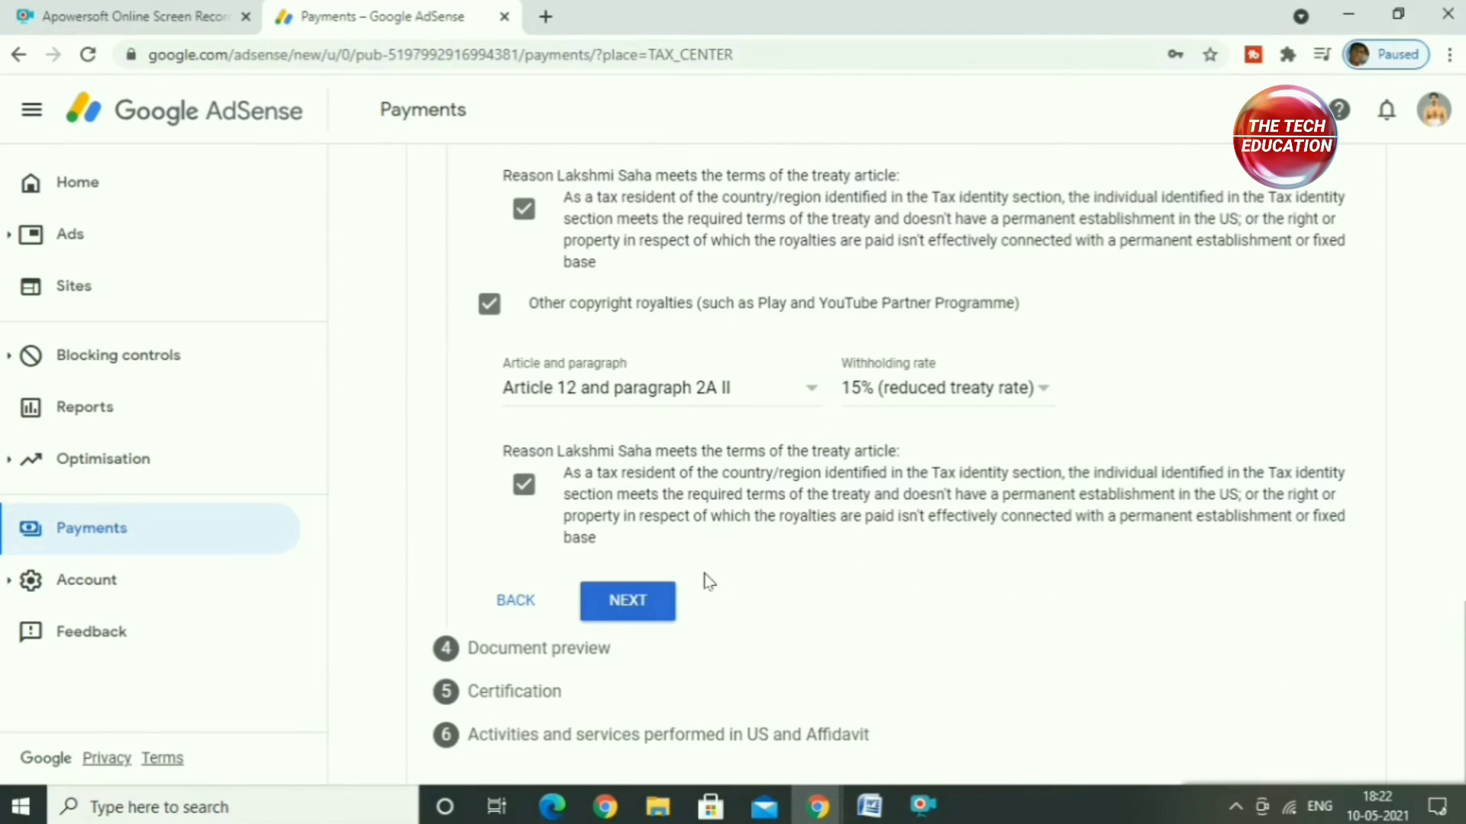
{"action": "left_click", "coordinate": [640, 602]}
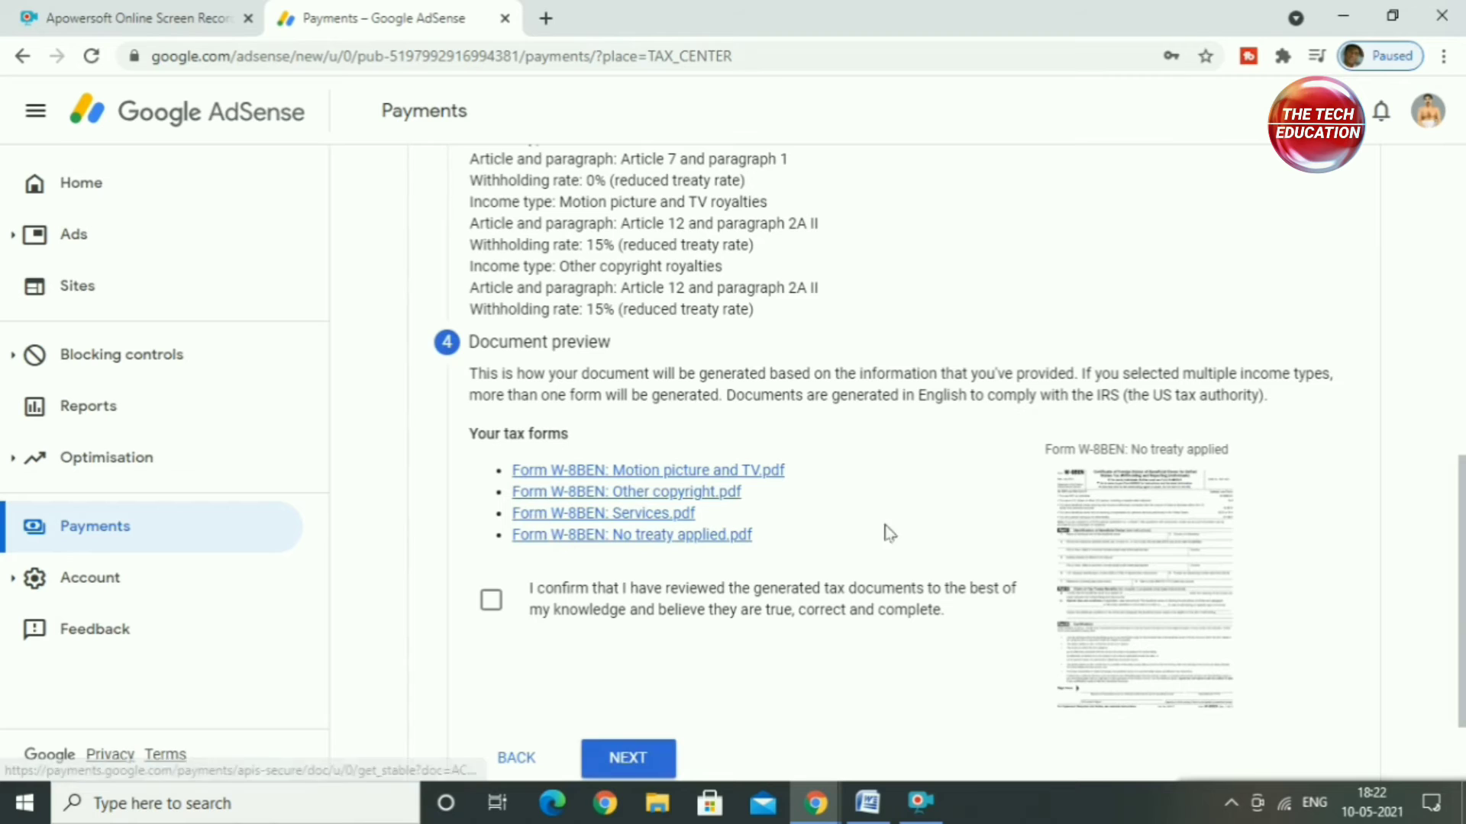
Step: Review the generated Form W-8BEN: No treaty applied, and confirm the tax documents as true, correct and complete
{"action": "left_click", "coordinate": [1148, 574]}
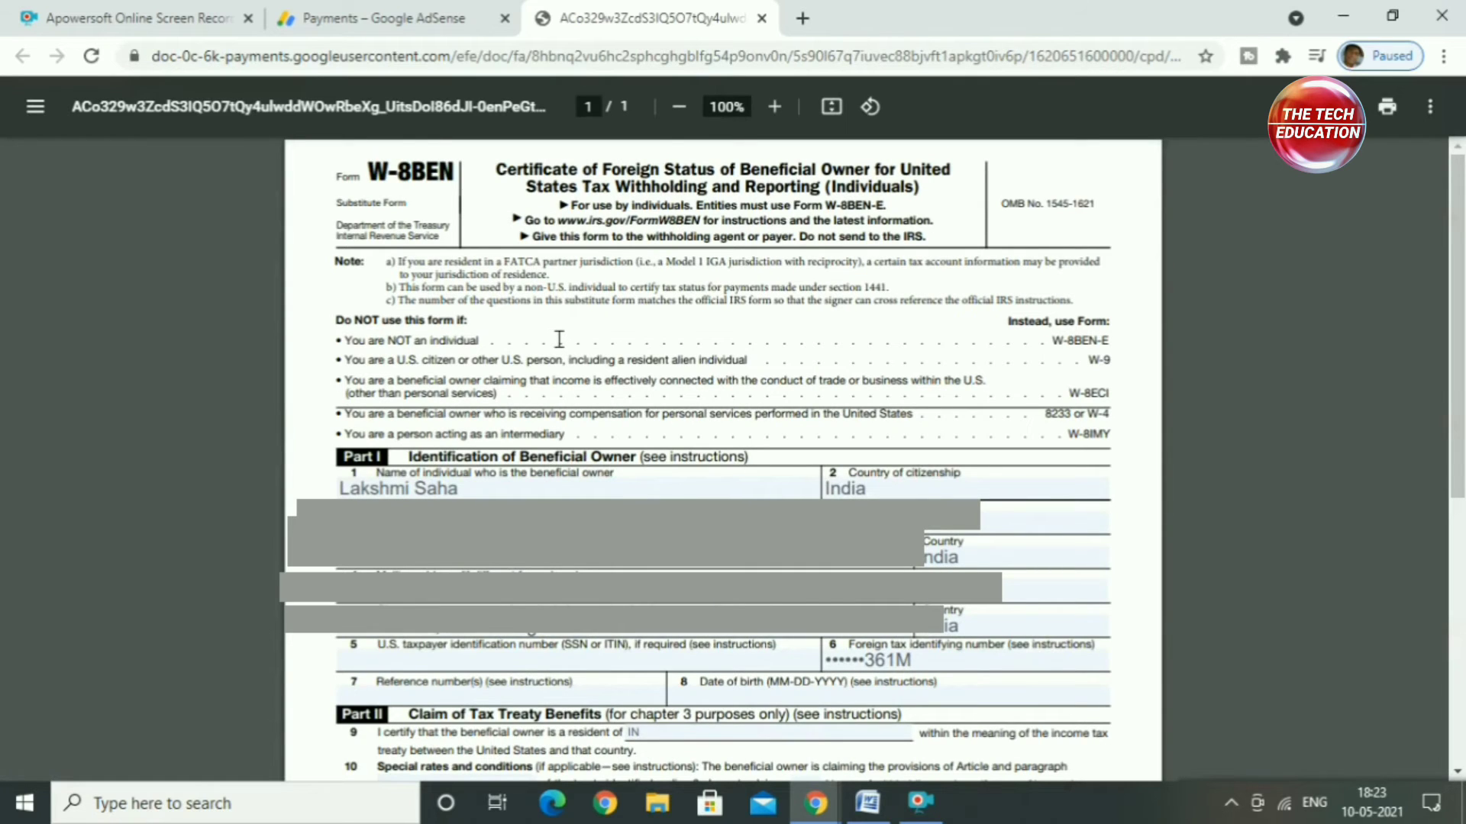
{"action": "left_click", "coordinate": [376, 17]}
{"action": "left_click", "coordinate": [762, 18]}
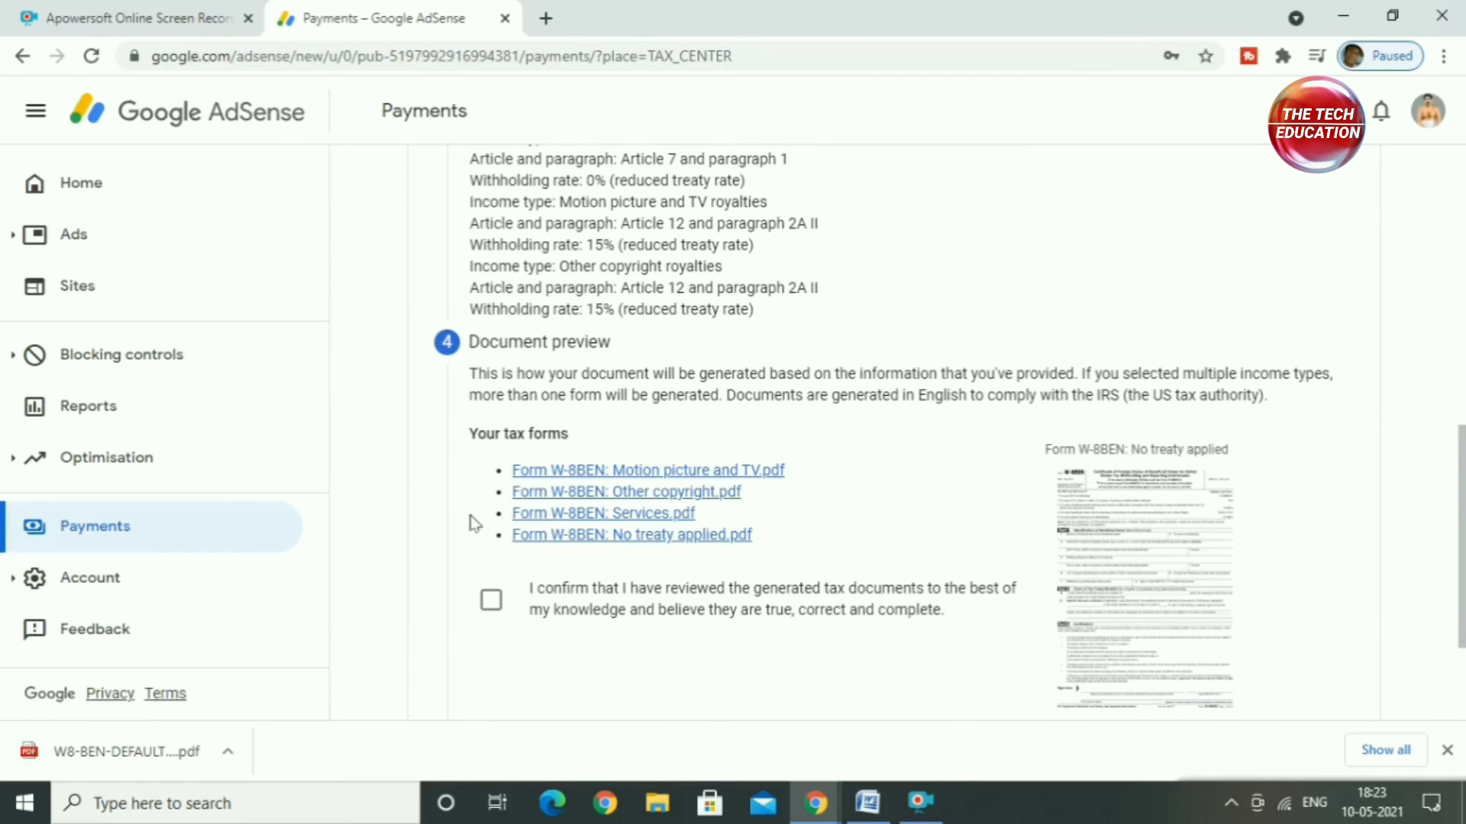
{"action": "left_click", "coordinate": [485, 607]}
{"action": "scroll", "coordinate": [634, 615], "scroll_direction": "down", "scroll_amount": 2}
{"action": "left_click", "coordinate": [630, 594]}
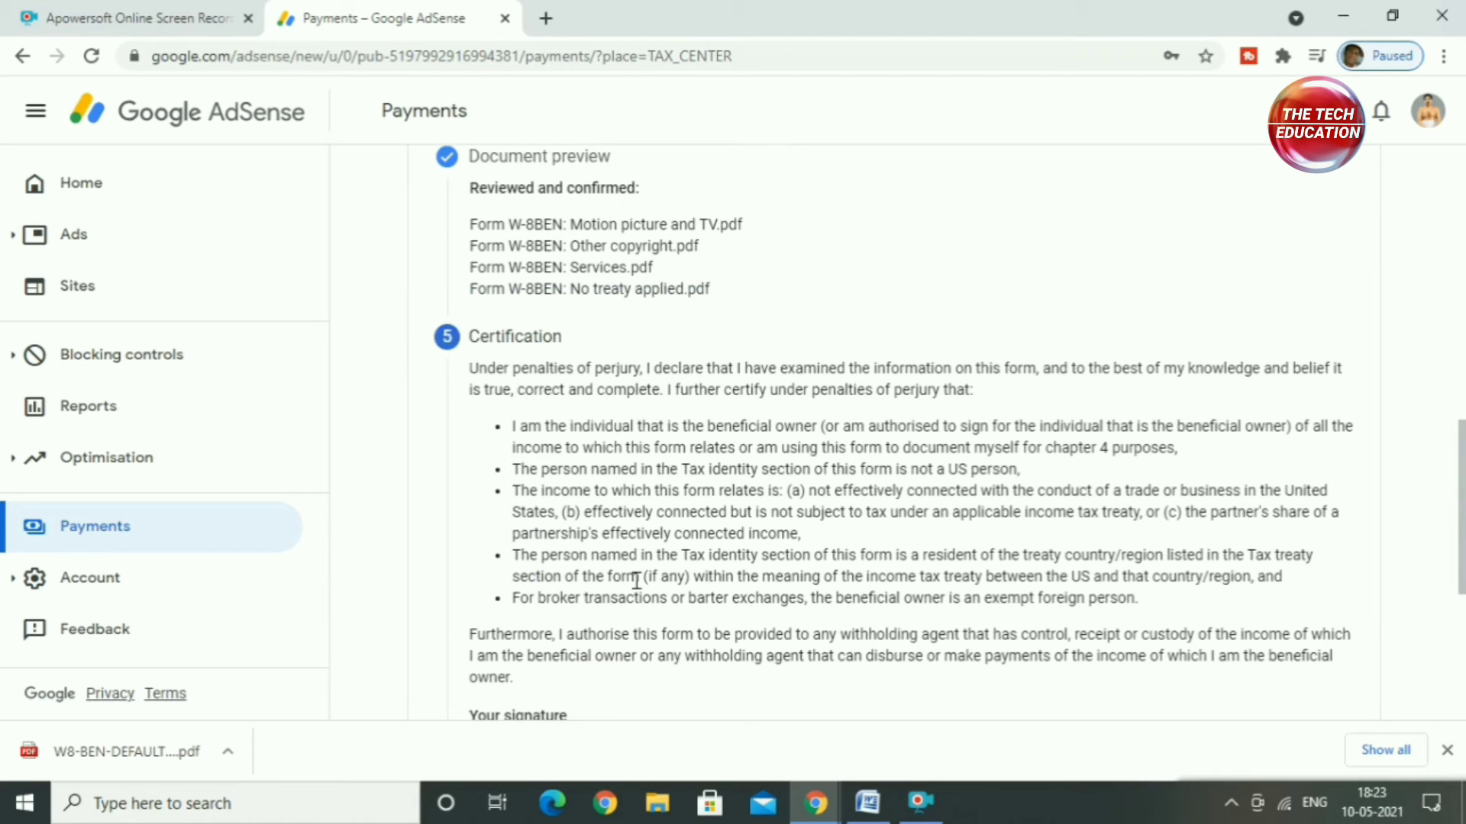
Step: Complete the Certification by signing with the full legal name and declaring the form is completed on one's own behalf
{"action": "scroll", "coordinate": [645, 541], "scroll_direction": "down", "scroll_amount": 4}
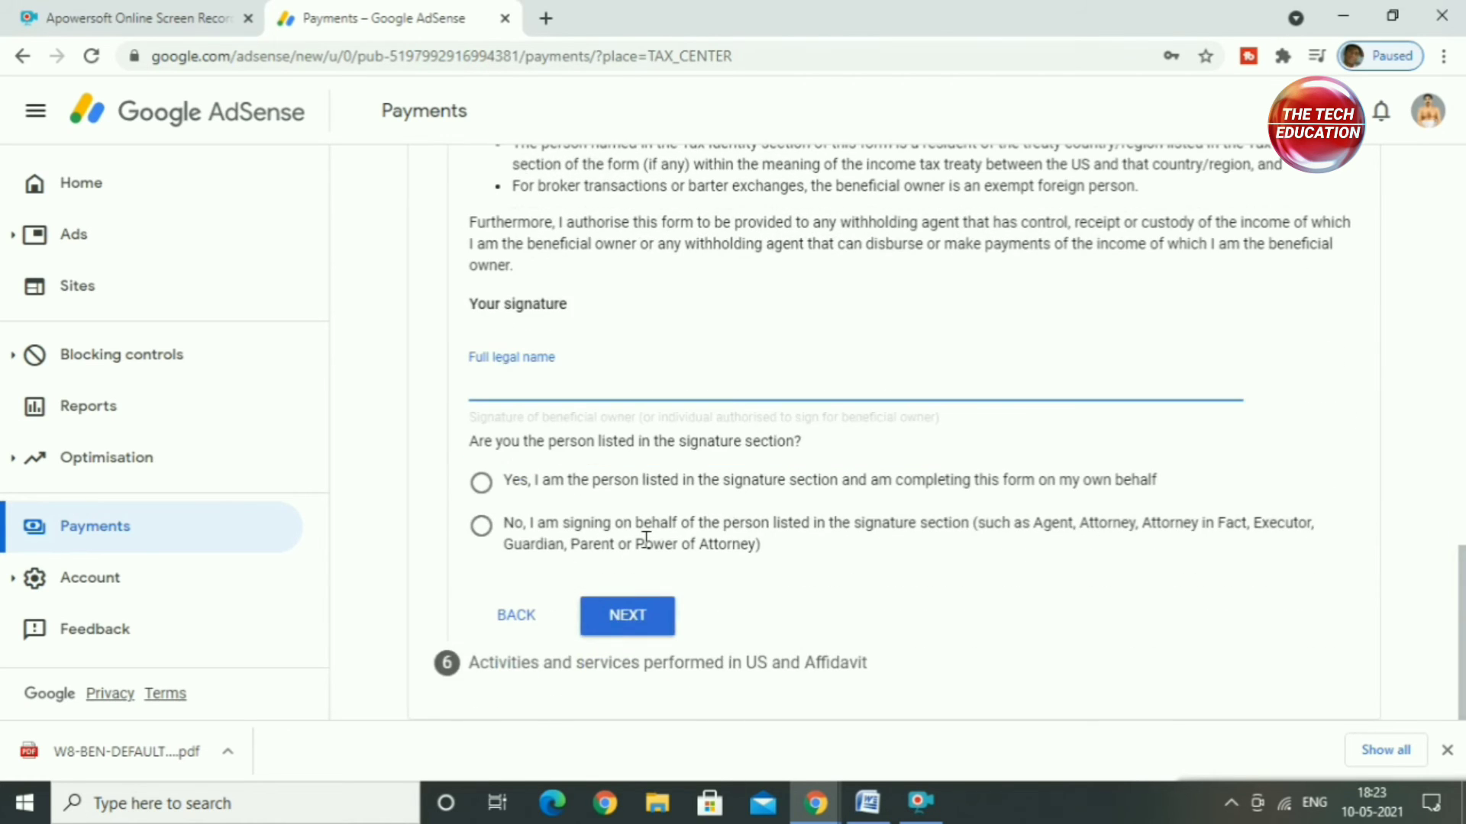
{"action": "scroll", "coordinate": [645, 541], "scroll_direction": "up", "scroll_amount": 2}
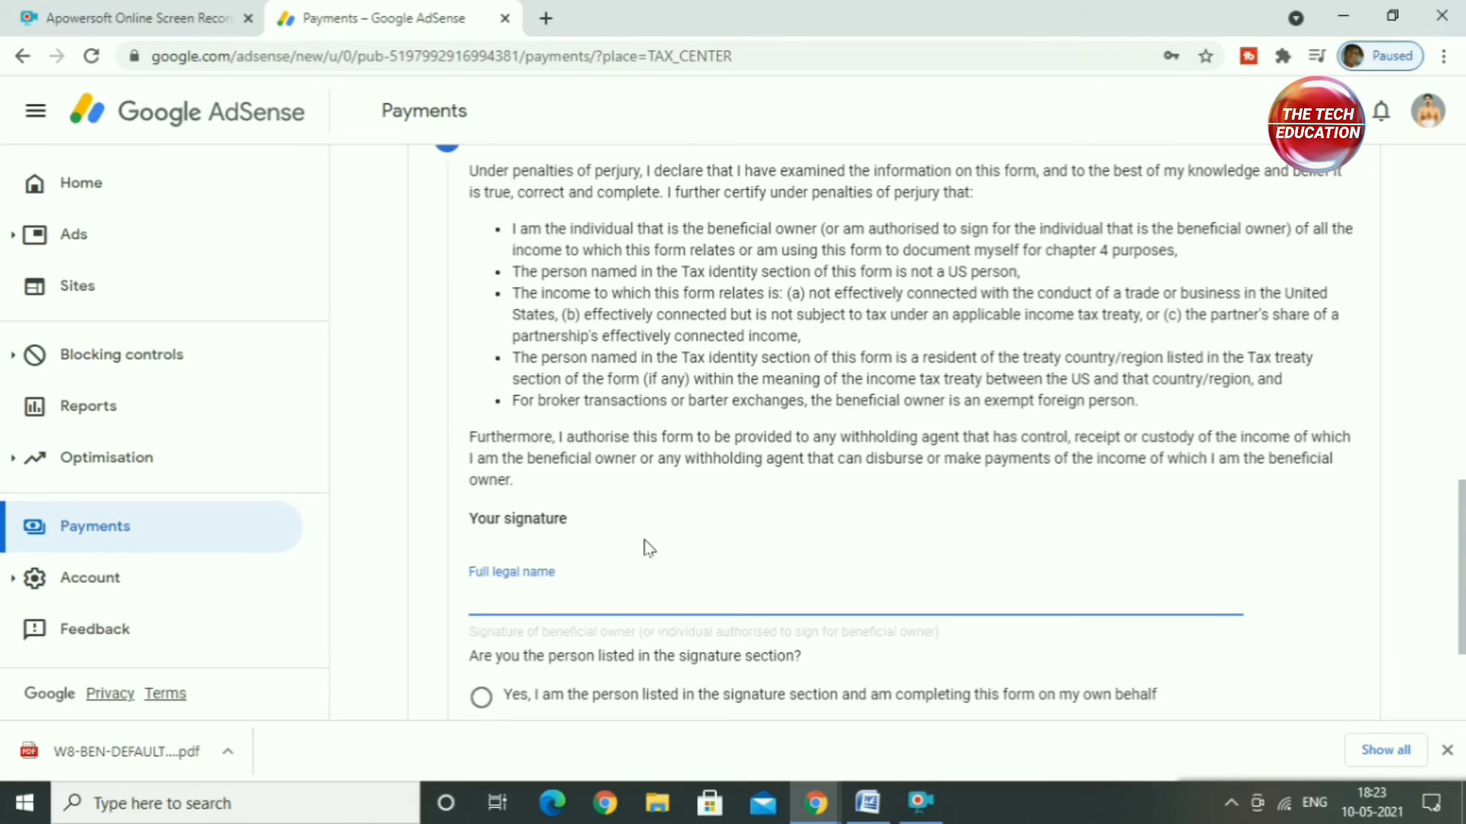
{"action": "scroll", "coordinate": [647, 547], "scroll_direction": "up", "scroll_amount": 4}
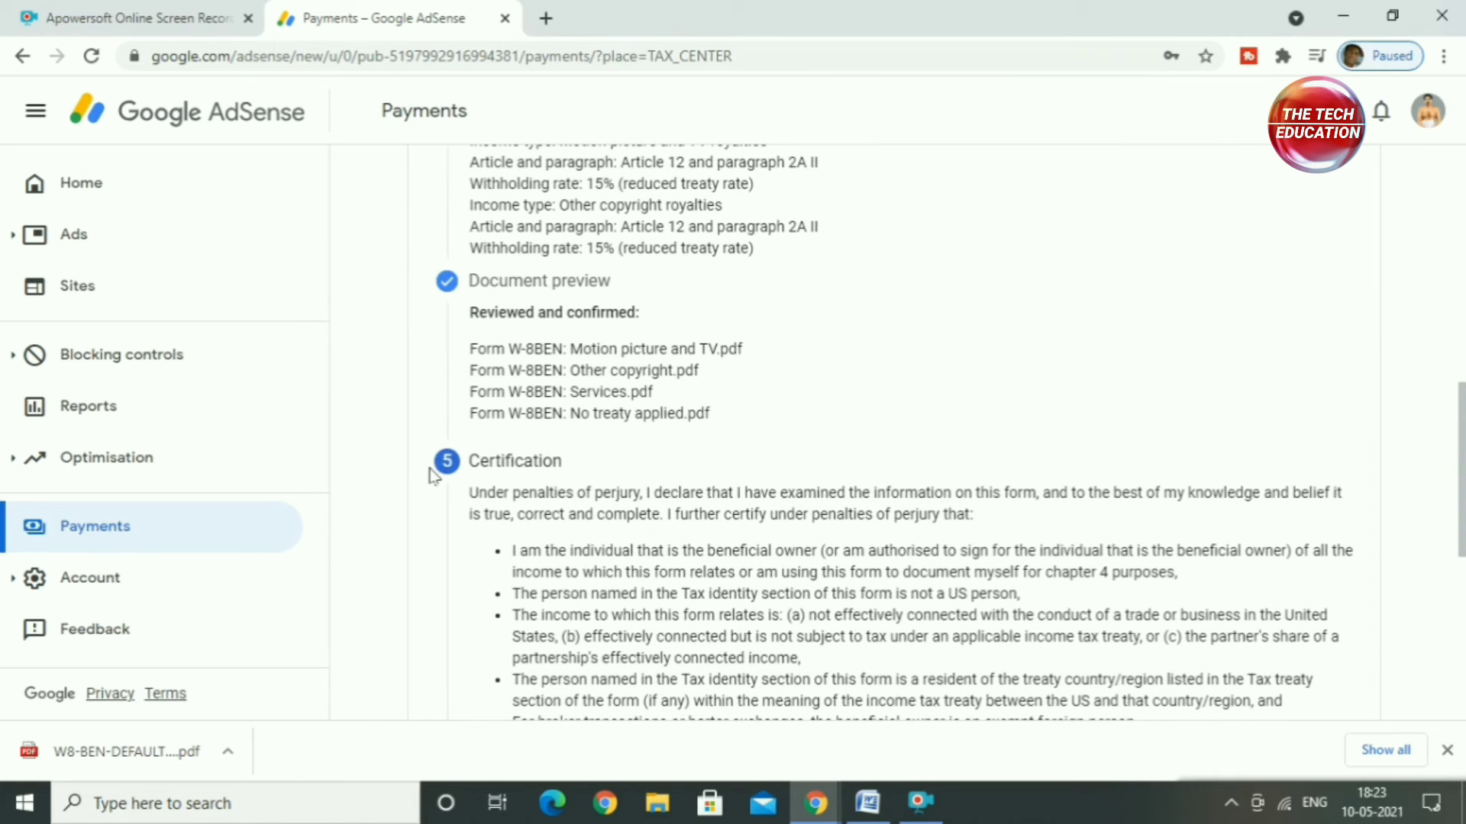
{"action": "scroll", "coordinate": [567, 510], "scroll_direction": "down", "scroll_amount": 1}
{"action": "scroll", "coordinate": [567, 510], "scroll_direction": "down", "scroll_amount": 5}
{"action": "left_click", "coordinate": [557, 501]}
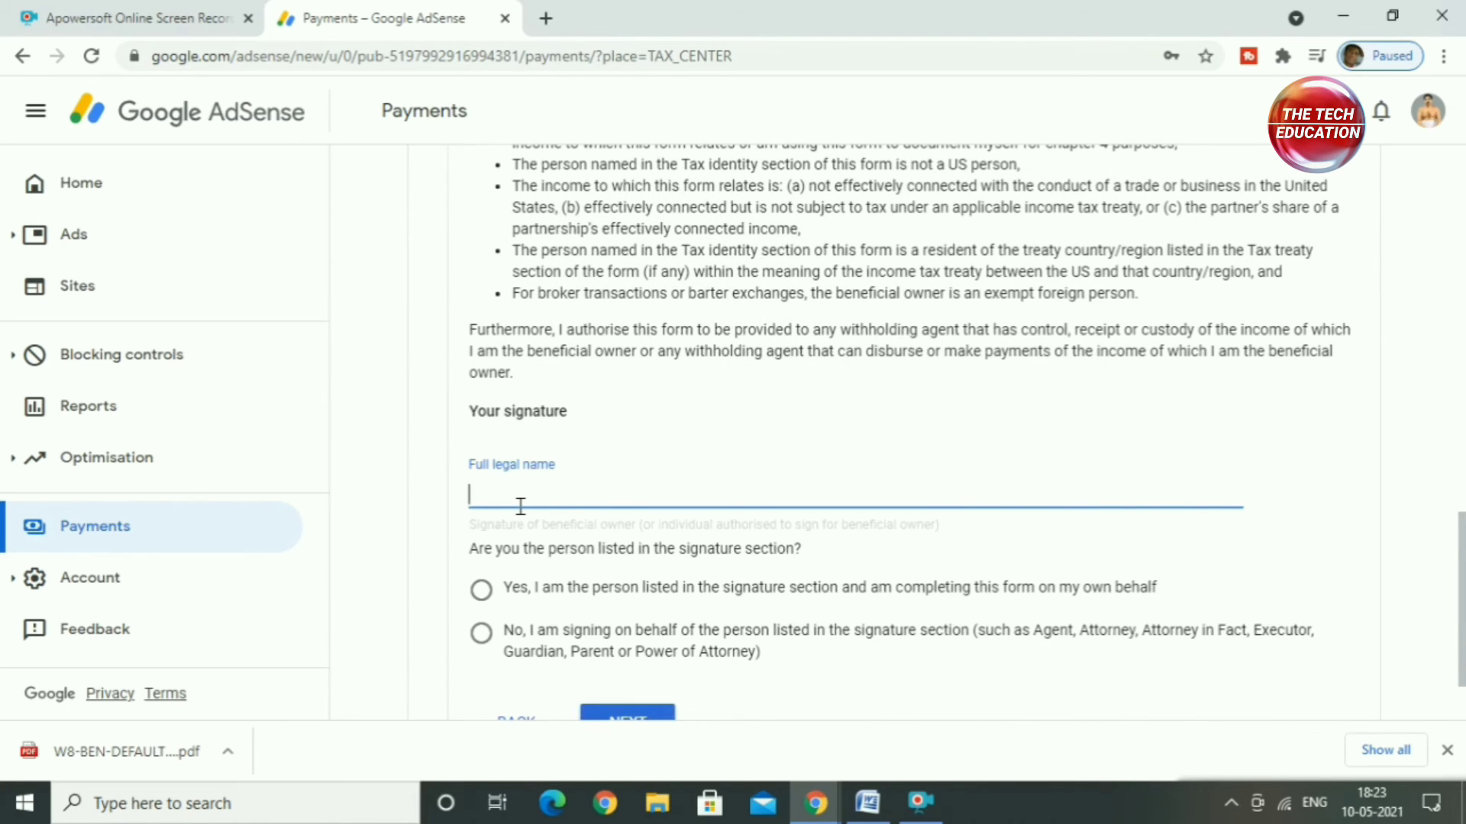
{"action": "type", "text": "LAKSHMI SAHA"}
{"action": "scroll", "coordinate": [638, 390], "scroll_direction": "down", "scroll_amount": 1}
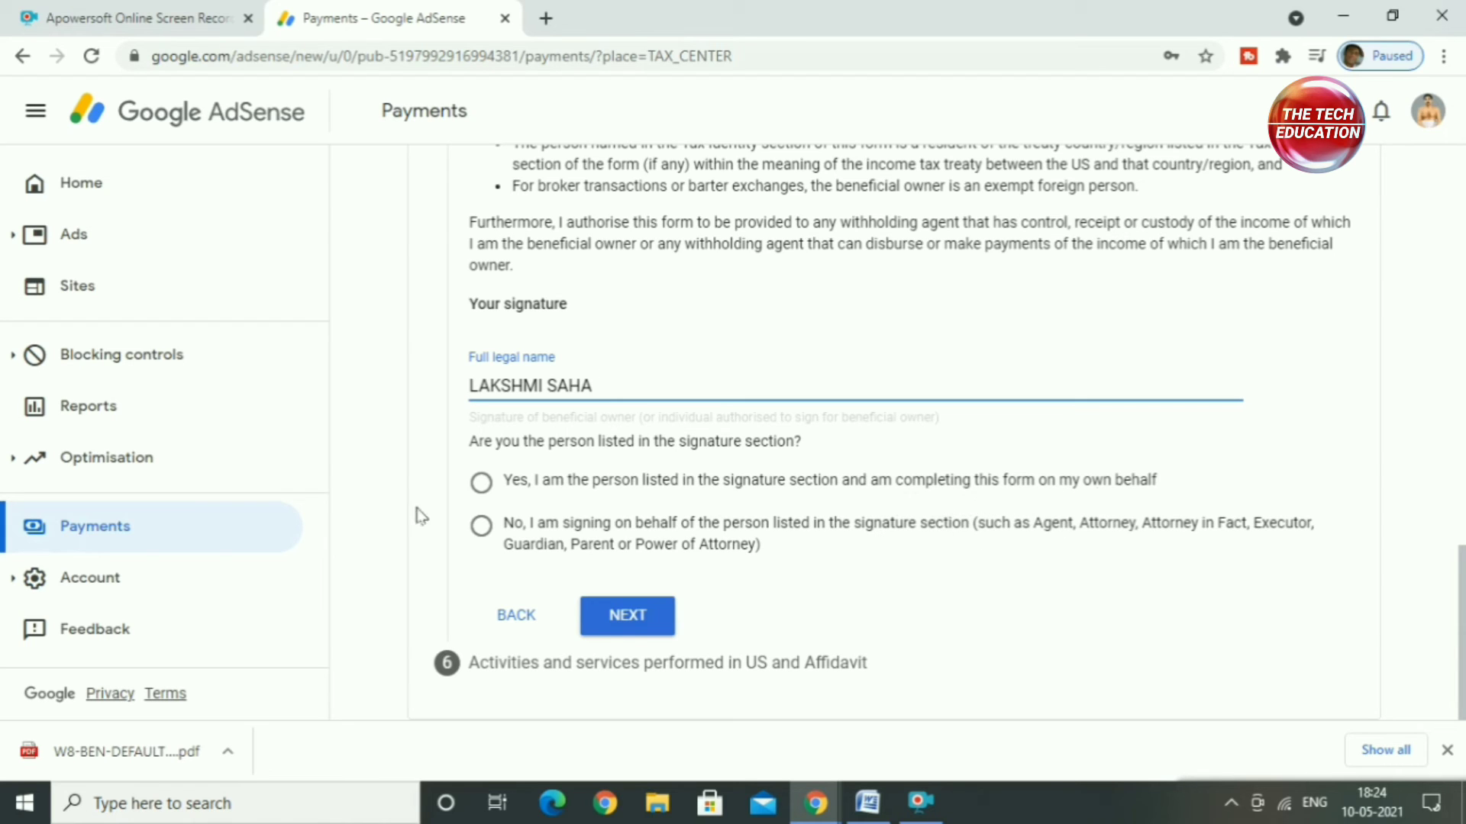
{"action": "left_click", "coordinate": [489, 486]}
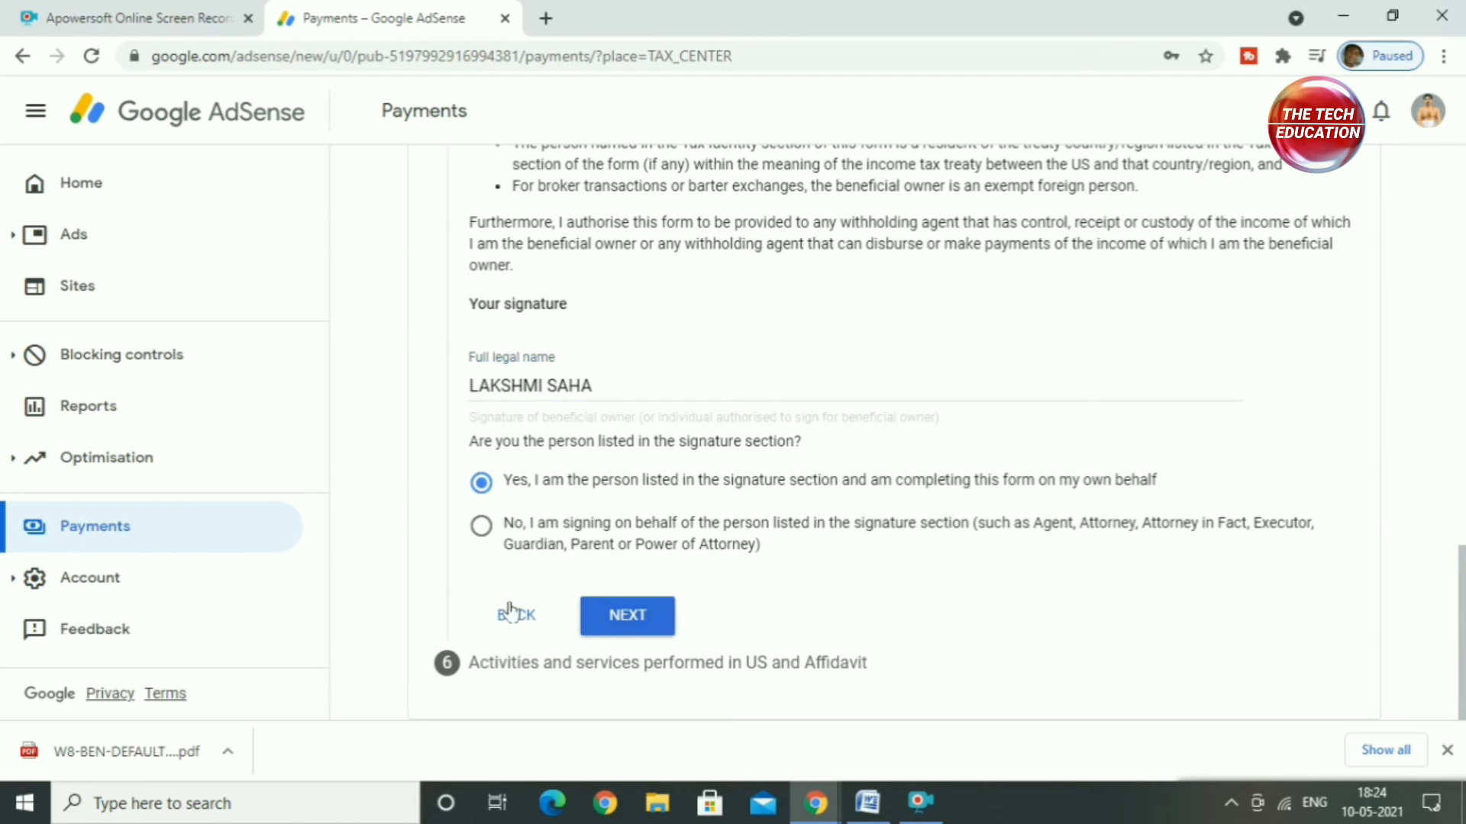
{"action": "left_click", "coordinate": [627, 616]}
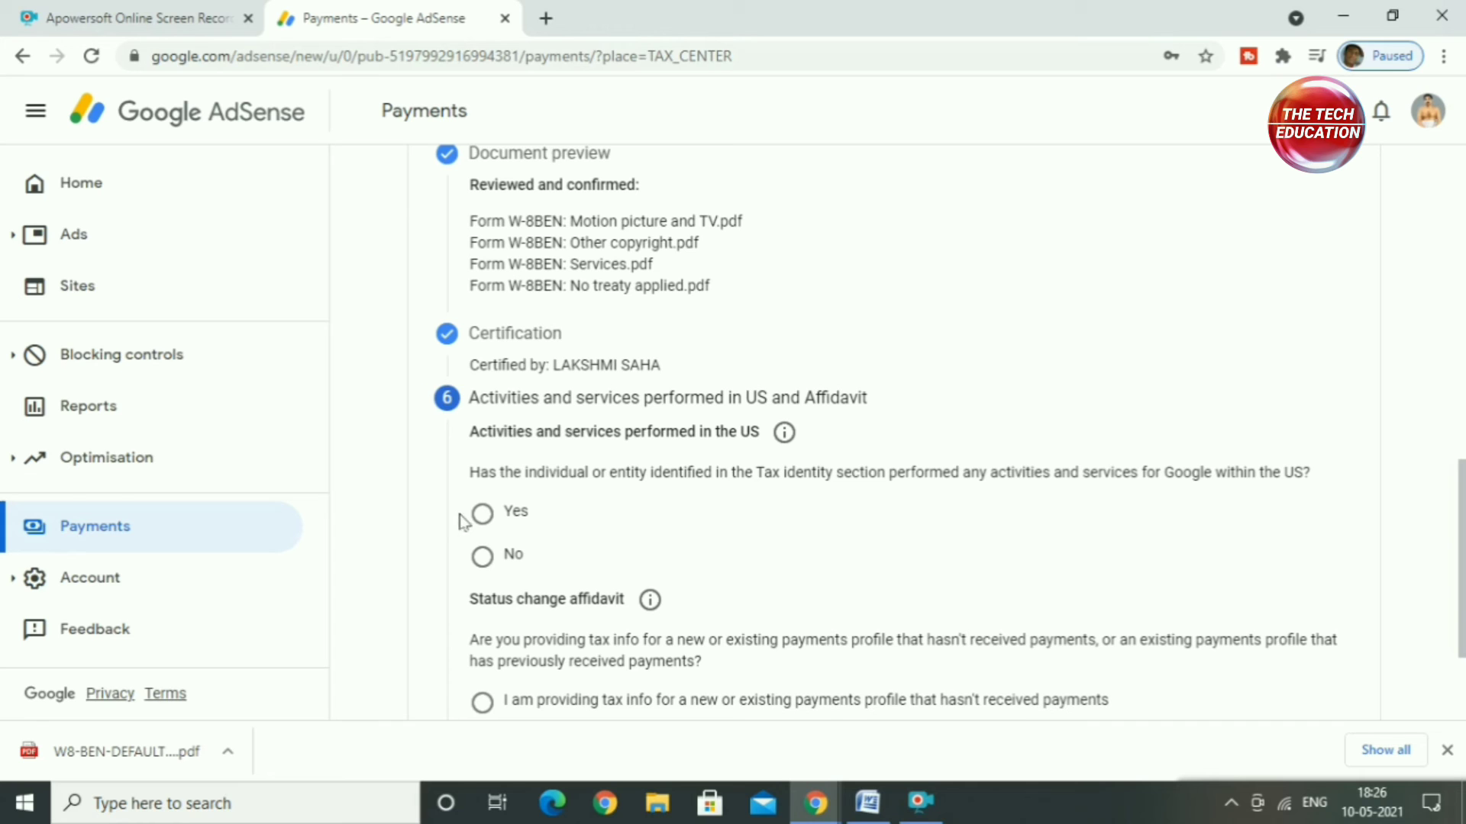
Step: Declare no activities performed for Google within the US, certify that services are performed solely outside the US, and submit the tax form
{"action": "left_click", "coordinate": [483, 557]}
{"action": "scroll", "coordinate": [621, 589], "scroll_direction": "down", "scroll_amount": 3}
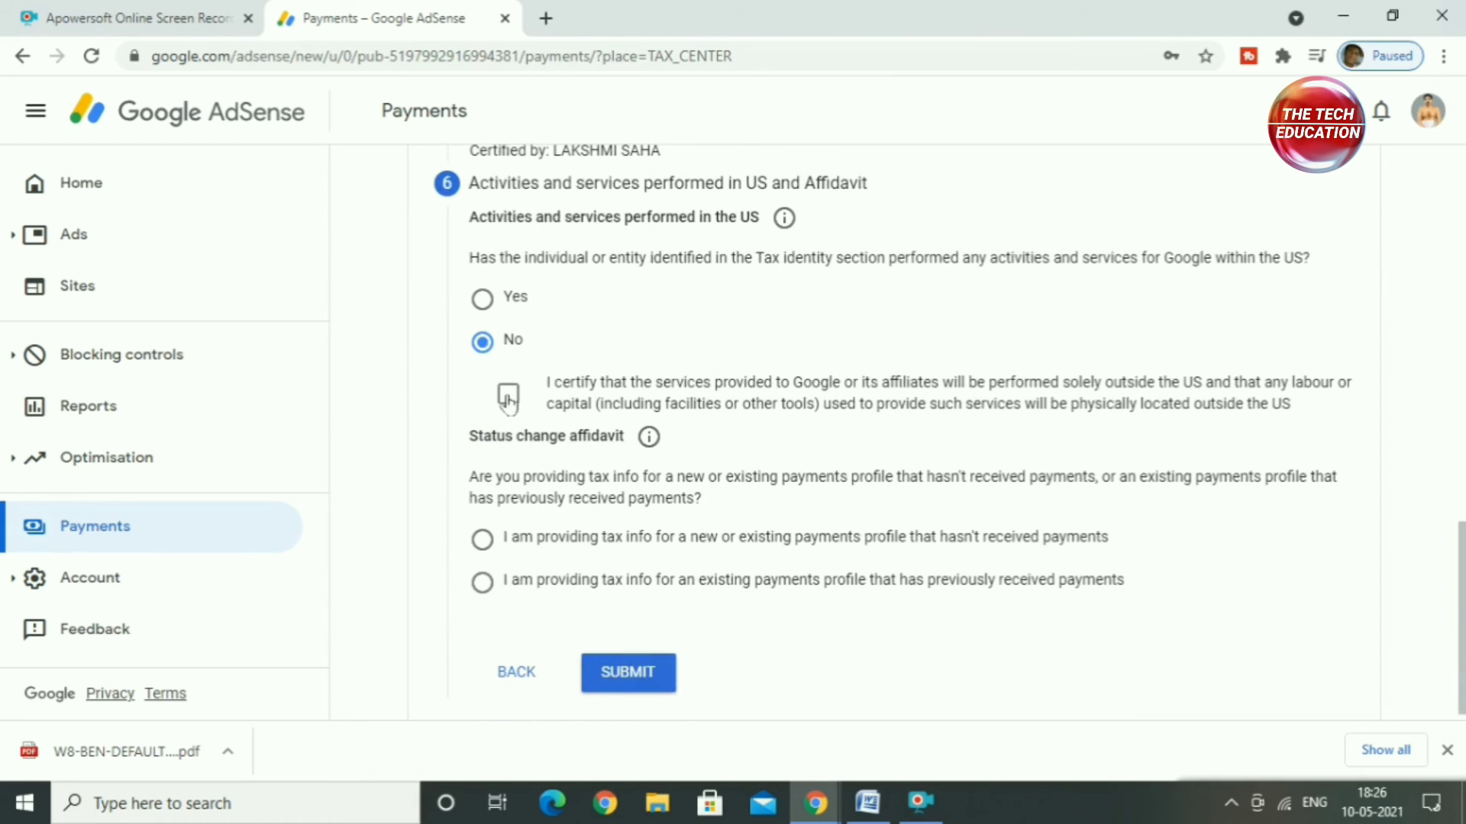
{"action": "left_click", "coordinate": [508, 396]}
{"action": "left_click", "coordinate": [622, 687]}
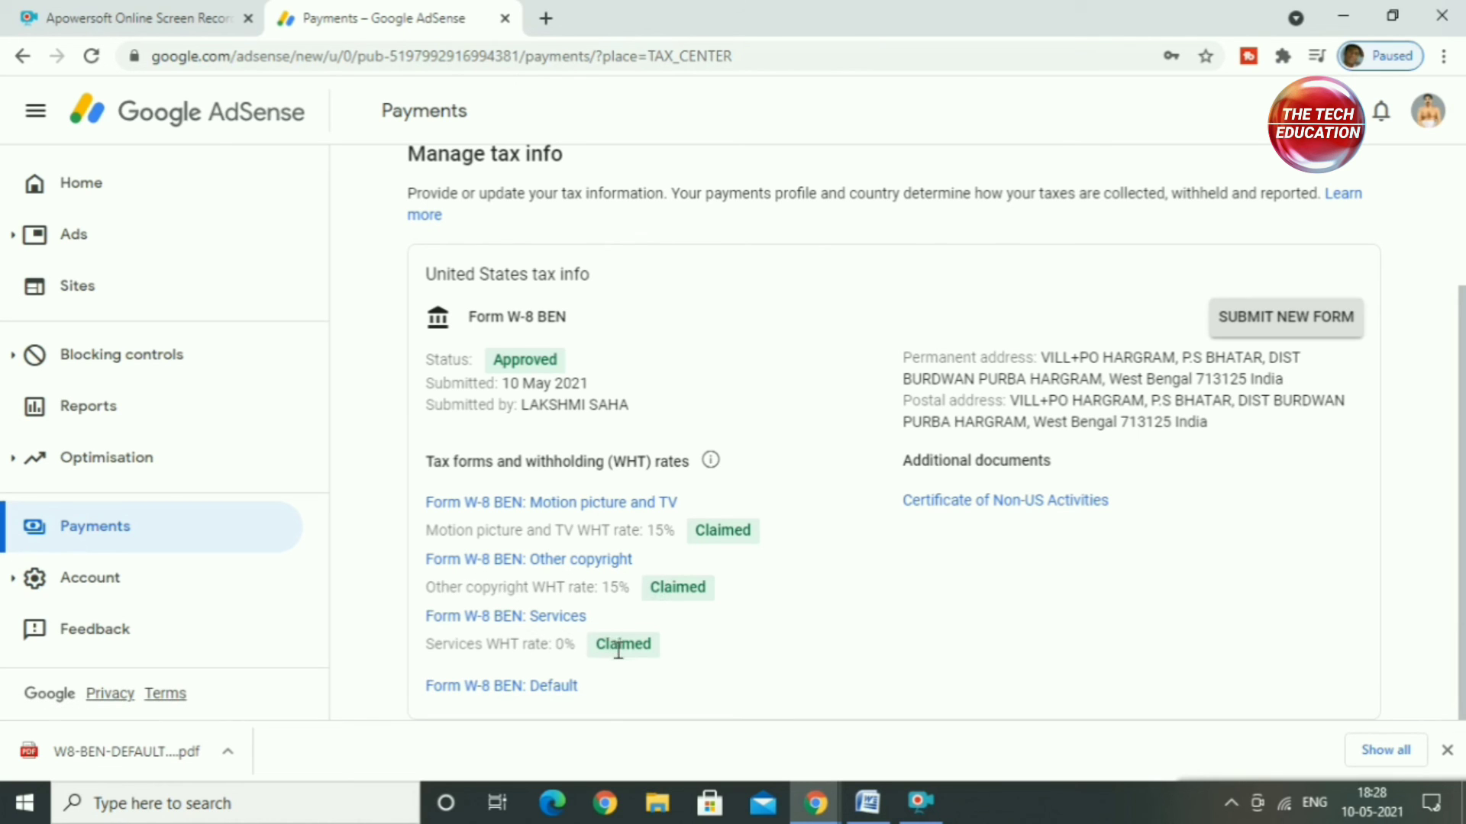
{"action": "scroll", "coordinate": [619, 651], "scroll_direction": "up", "scroll_amount": 2}
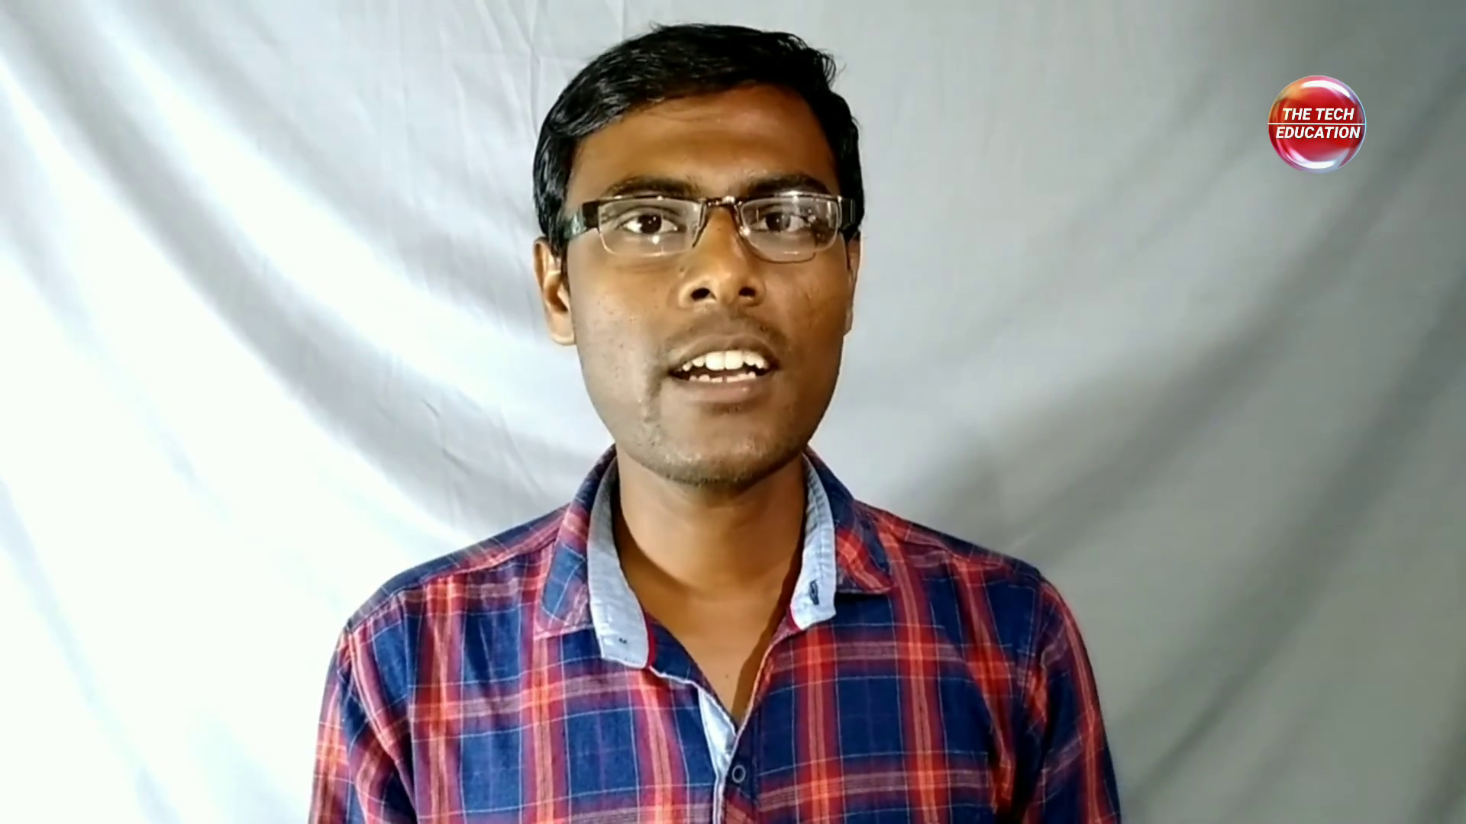